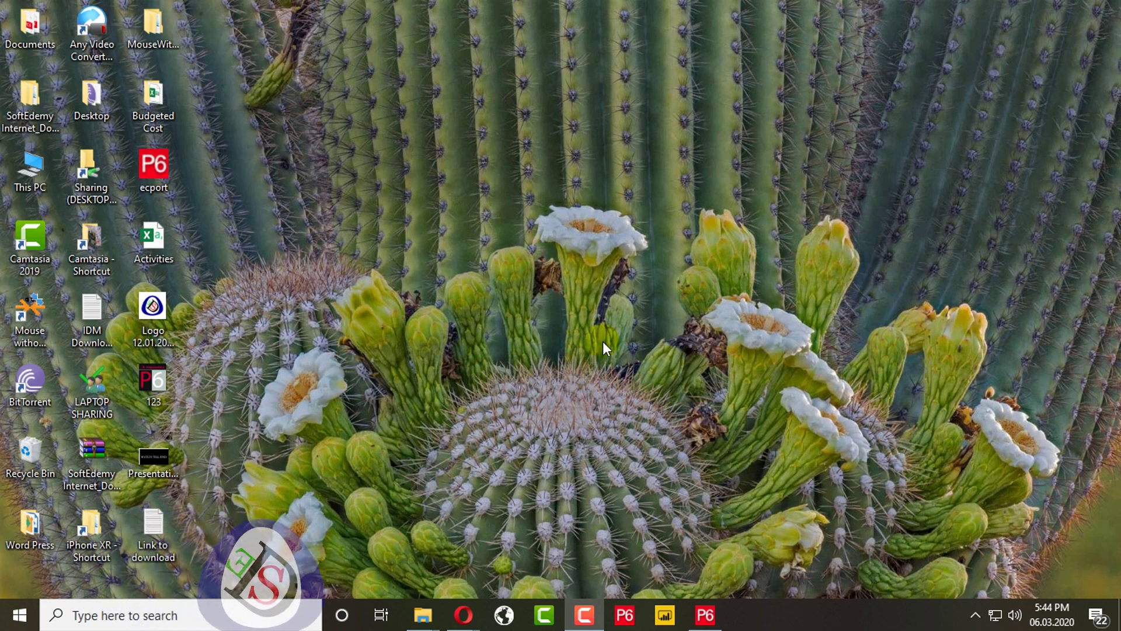
Step: Launch Power BI Desktop and close the welcome screen to reveal a blank report
left_click(675, 626)
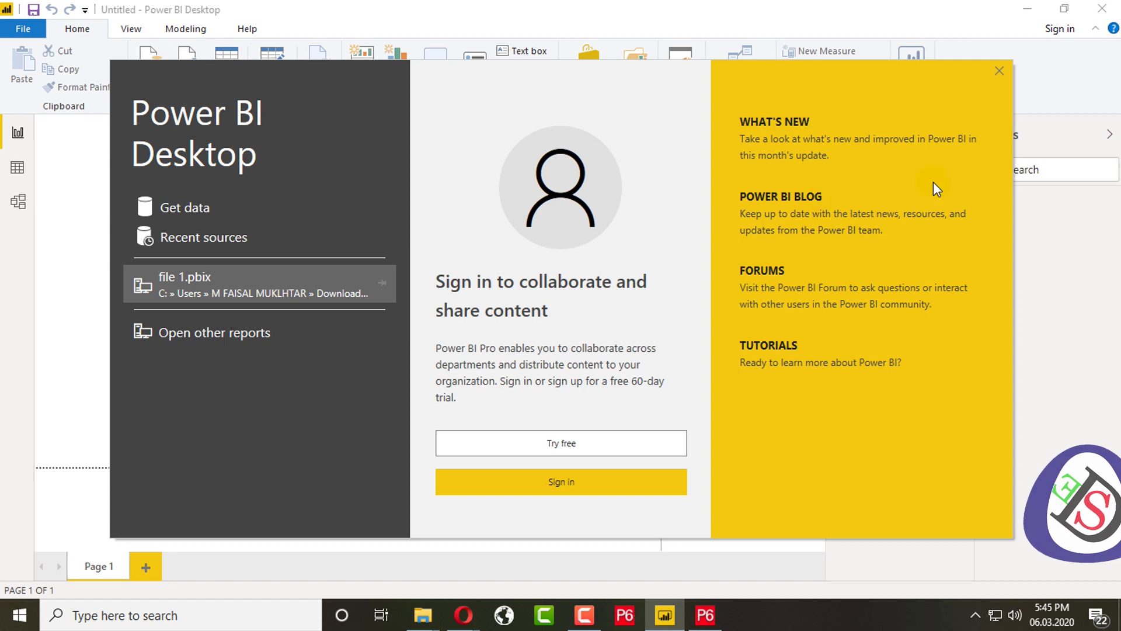
left_click(998, 72)
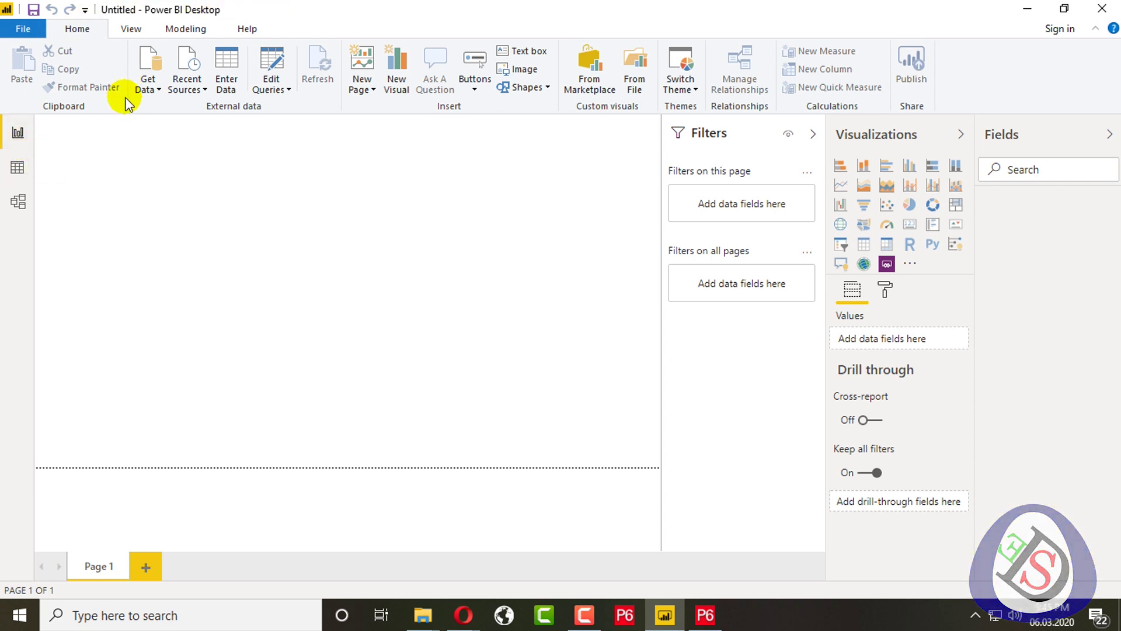
Step: Look through the View, Modeling and Help ribbon tabs, then return to Home
left_click(134, 30)
left_click(185, 28)
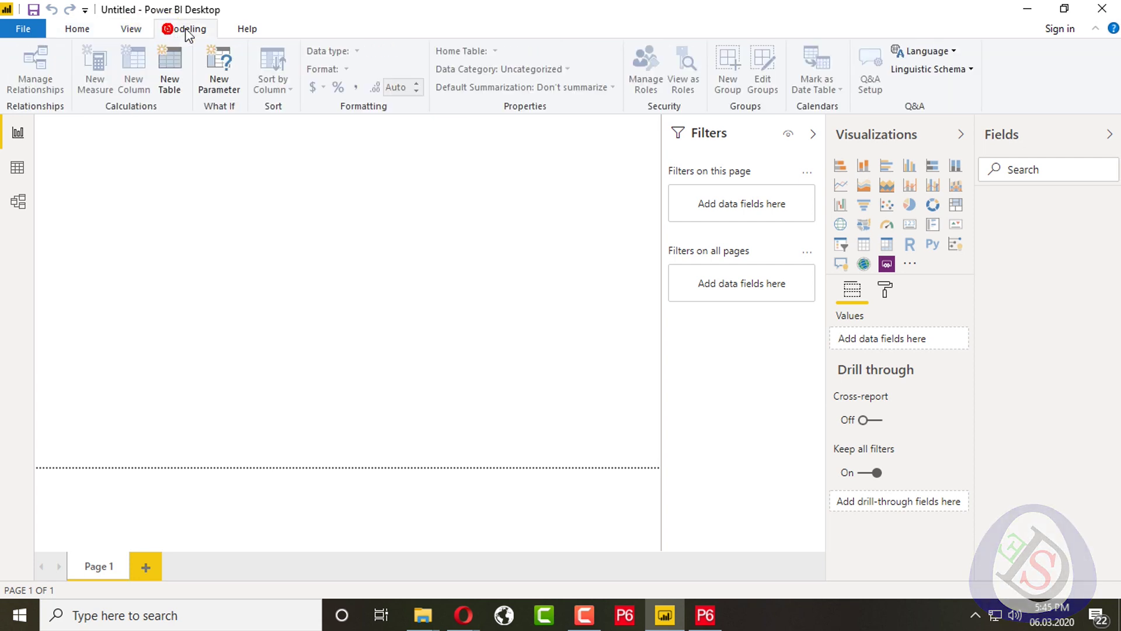
left_click(229, 30)
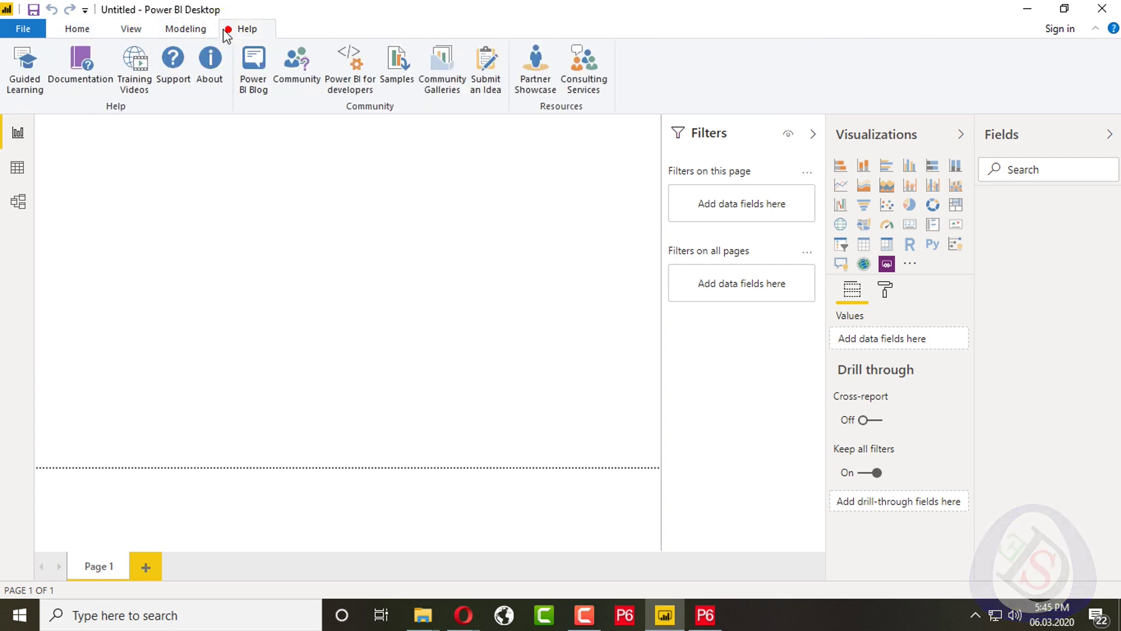
left_click(77, 30)
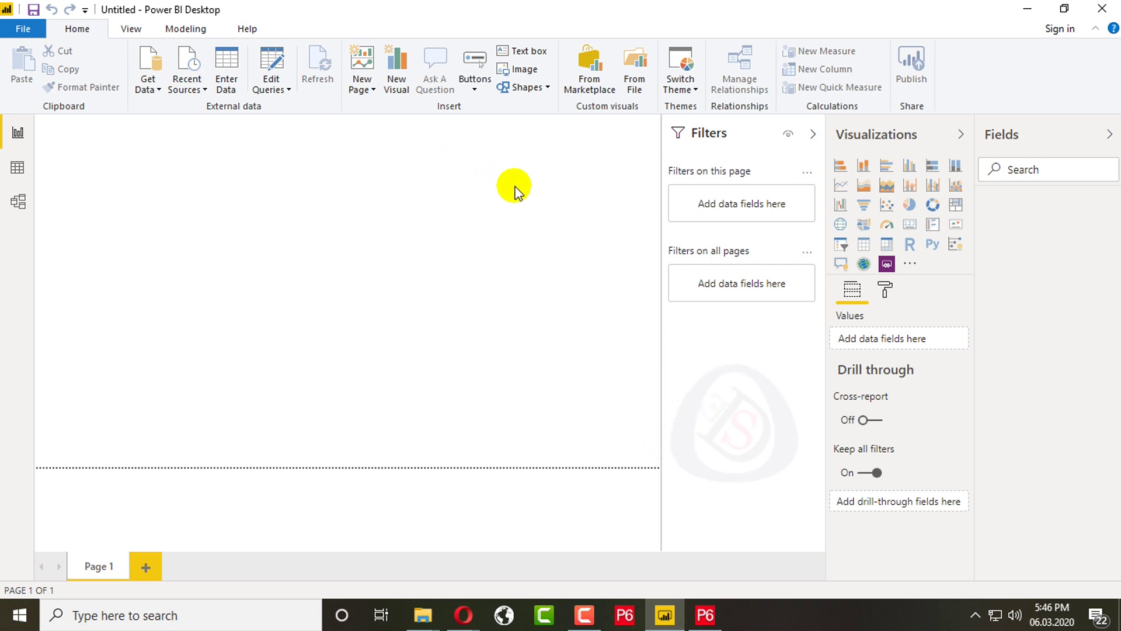
Step: Collapse and re-expand the Fields pane twice, leaving it at full width
left_click(1009, 144)
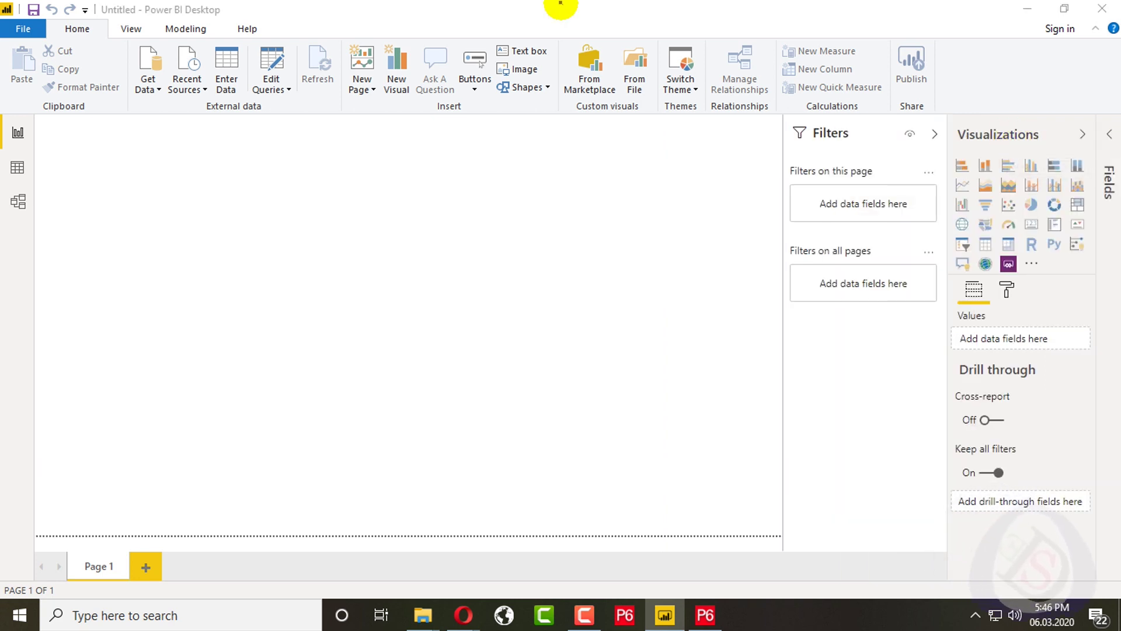
left_click(1112, 133)
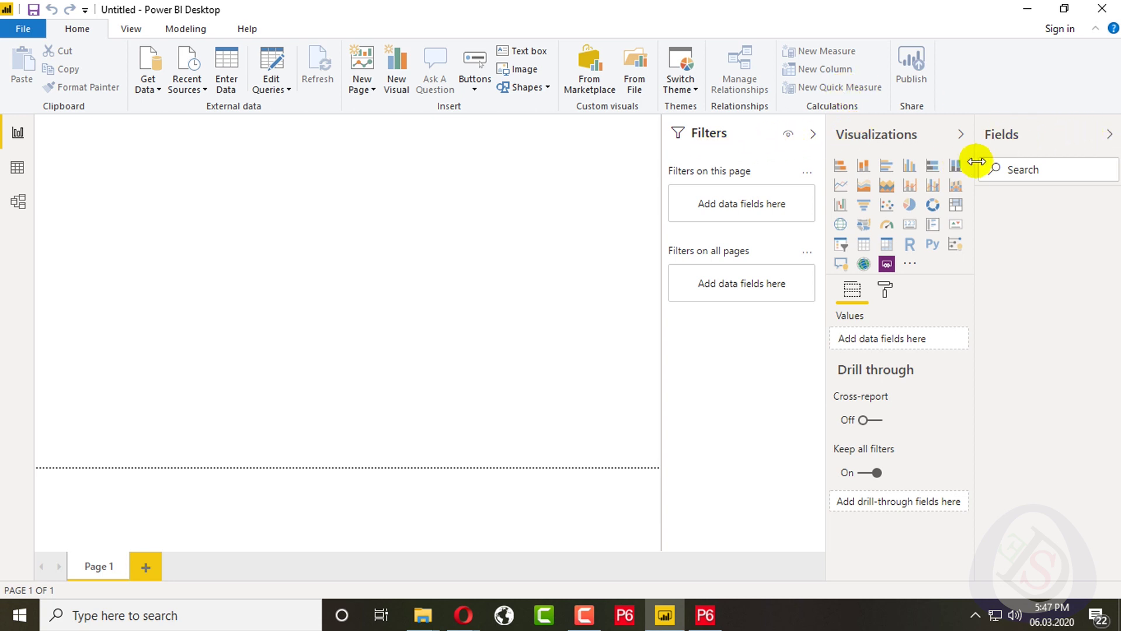
left_click(1046, 136)
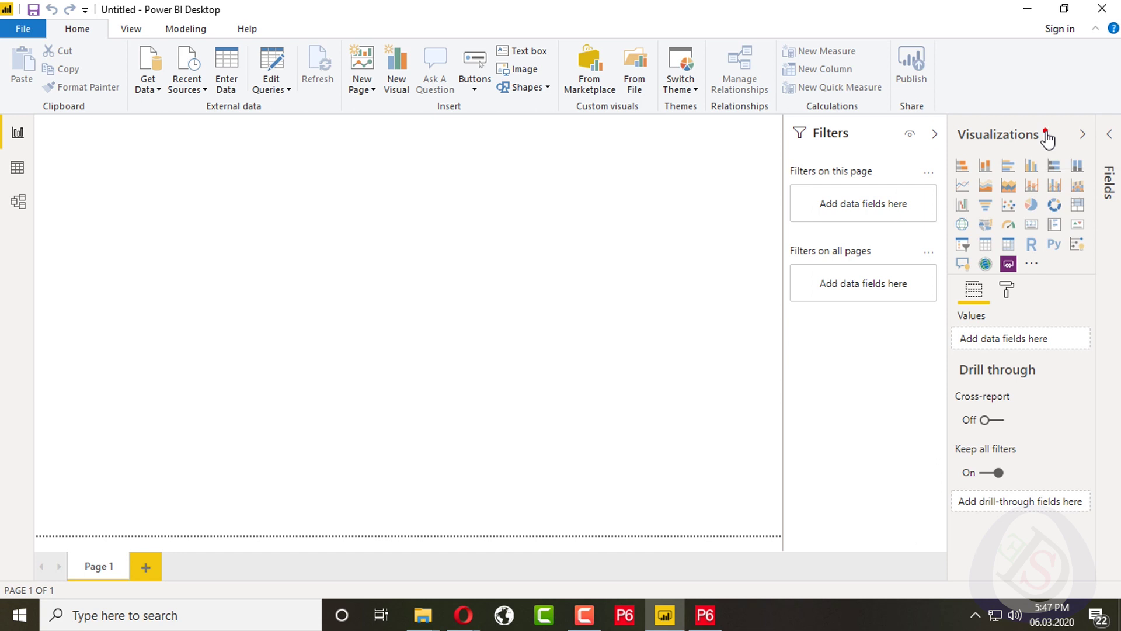
left_click(1100, 136)
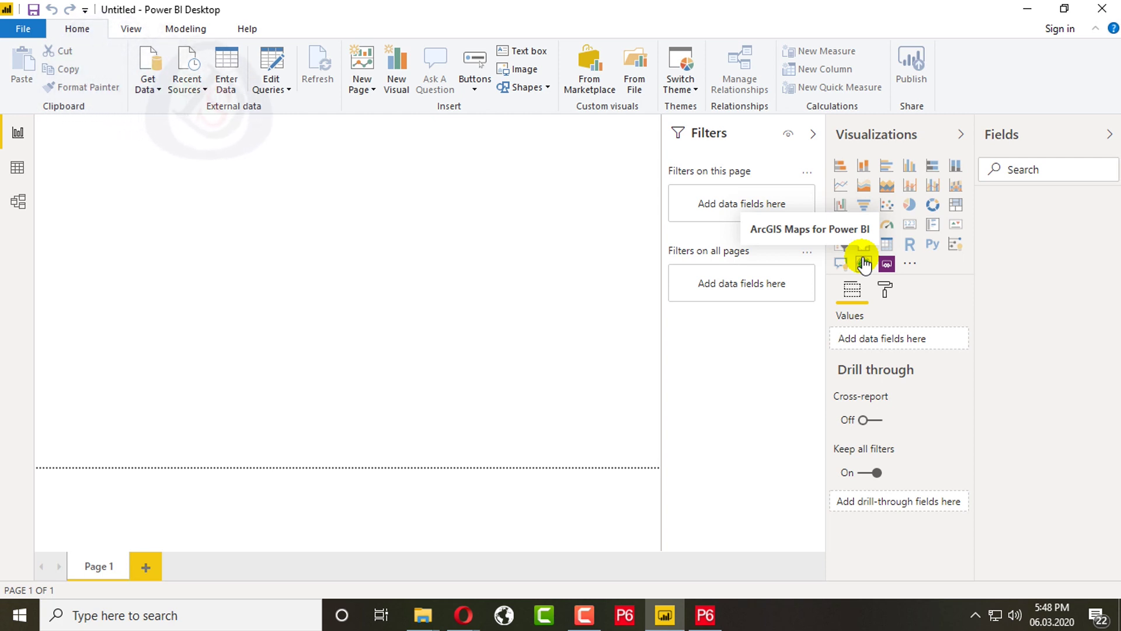
Step: Open and close the Visualizations pane's custom-visual import options twice
left_click(909, 264)
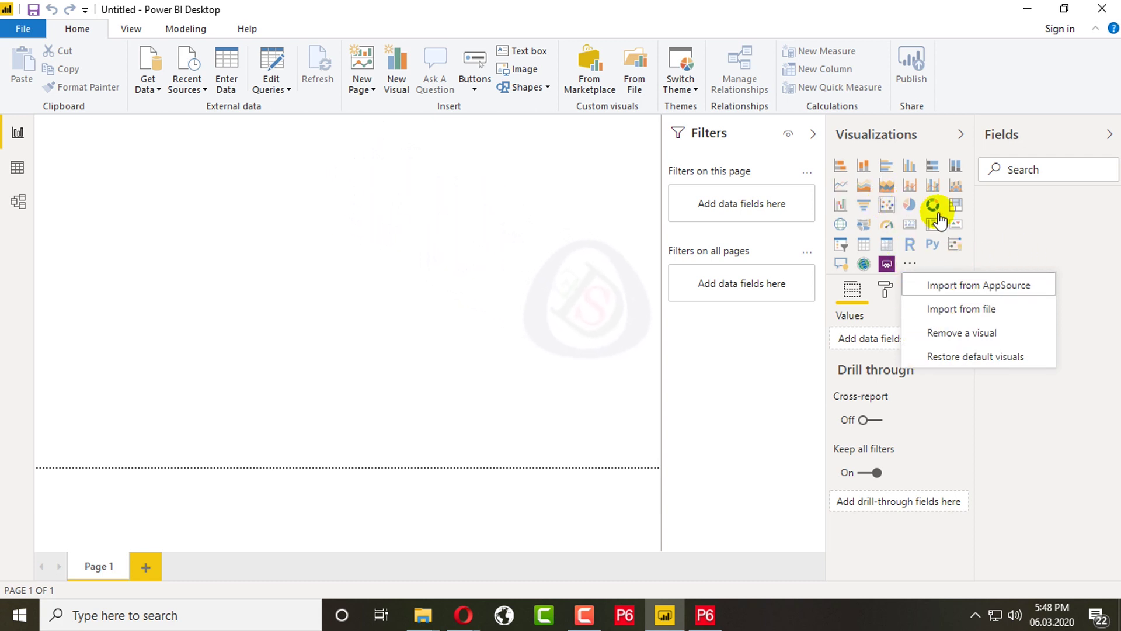
left_click(1059, 225)
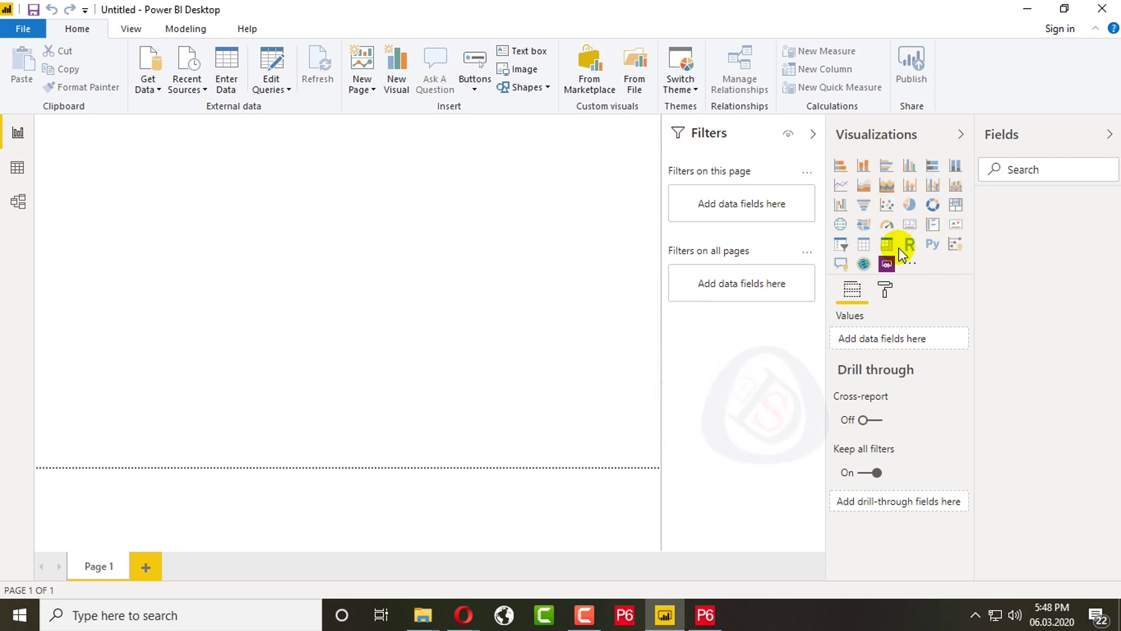
left_click(910, 263)
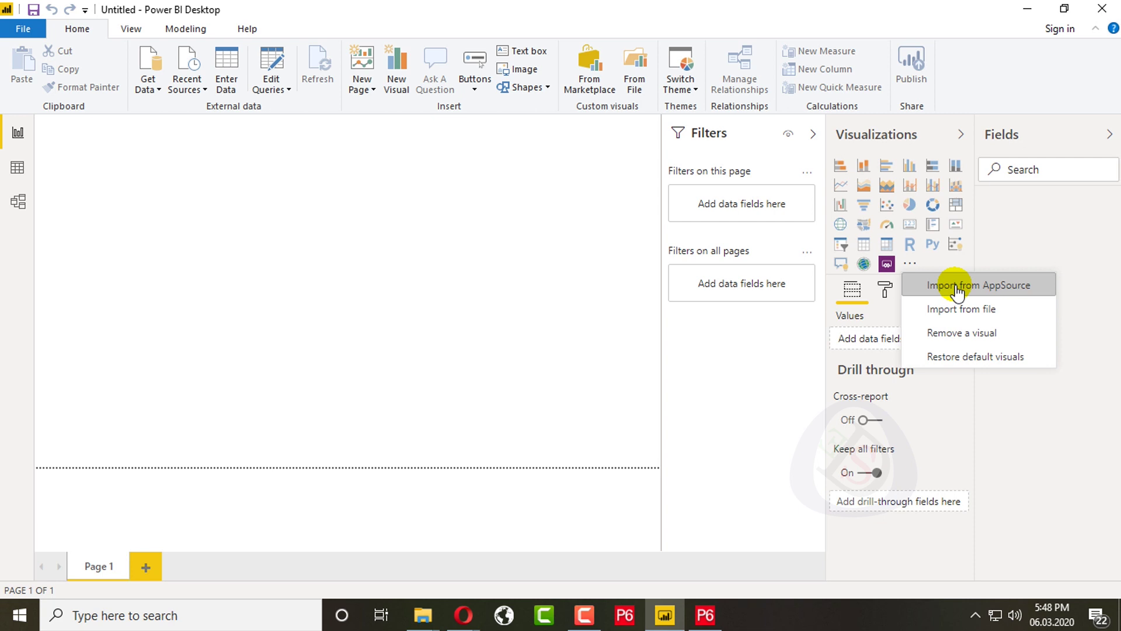
left_click(997, 248)
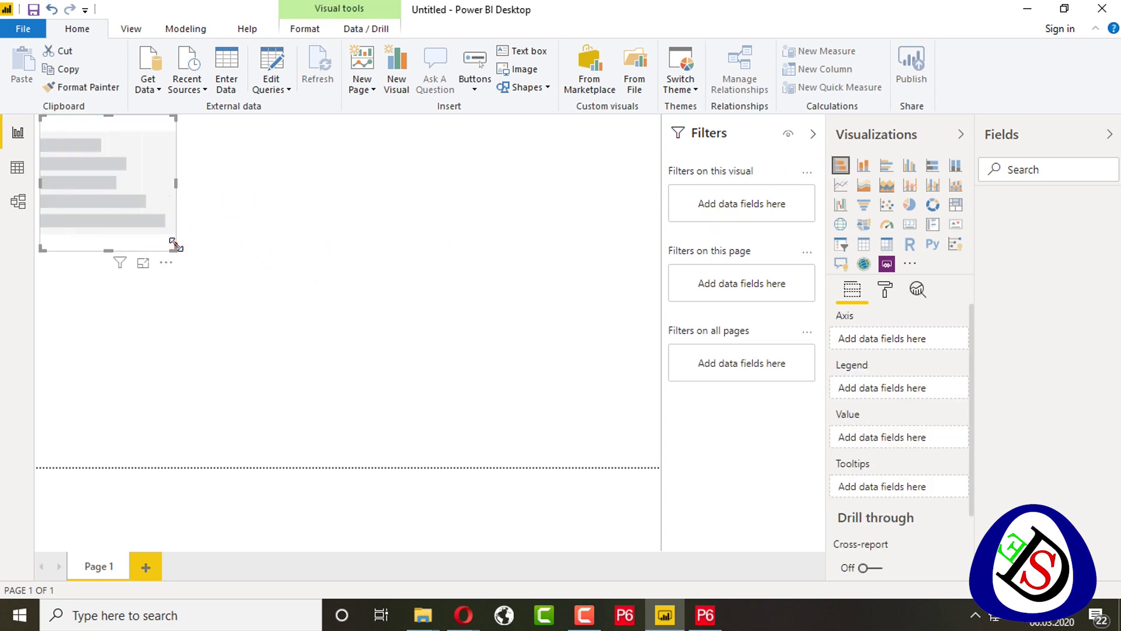
Step: Enlarge the bar chart visual, then shrink it back to its original size
left_click_drag(175, 244, 494, 362)
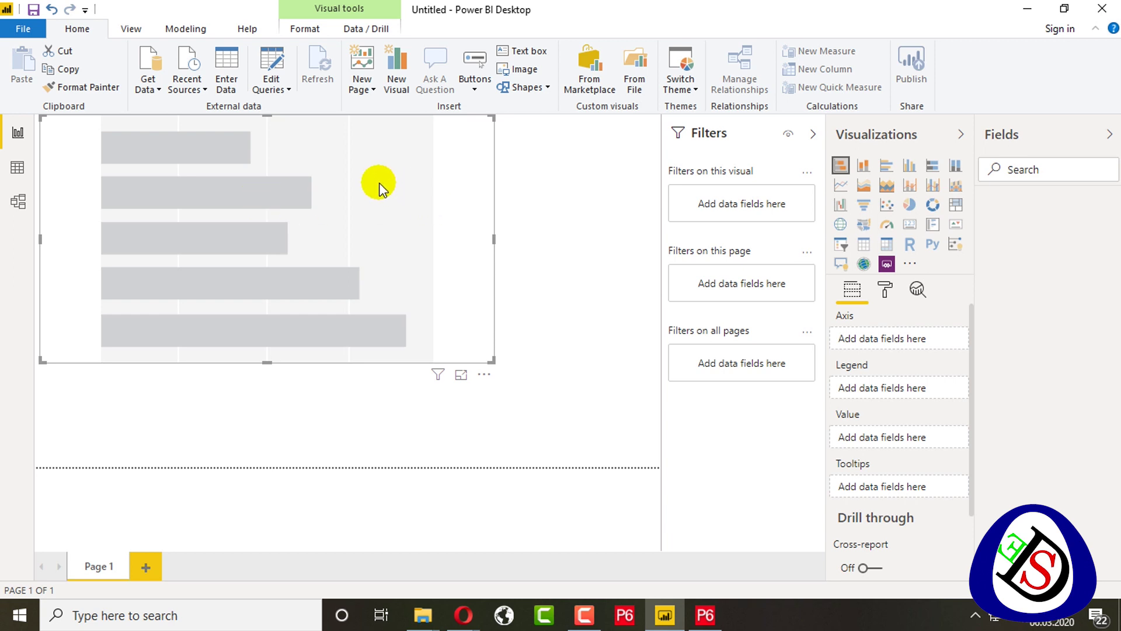
left_click(484, 373)
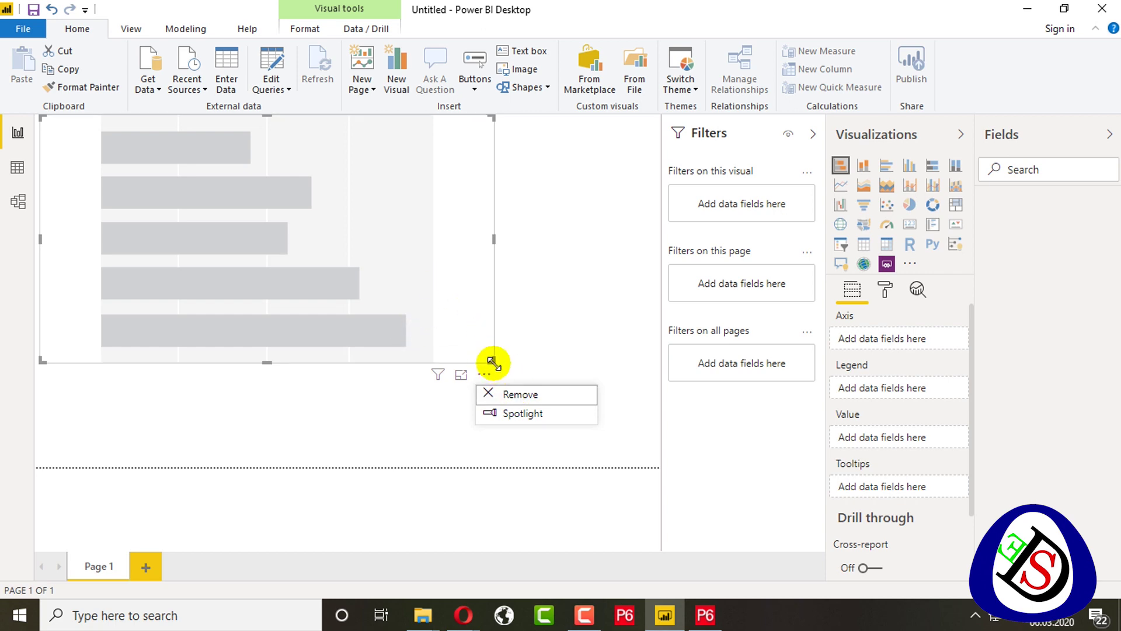
left_click_drag(493, 363, 257, 230)
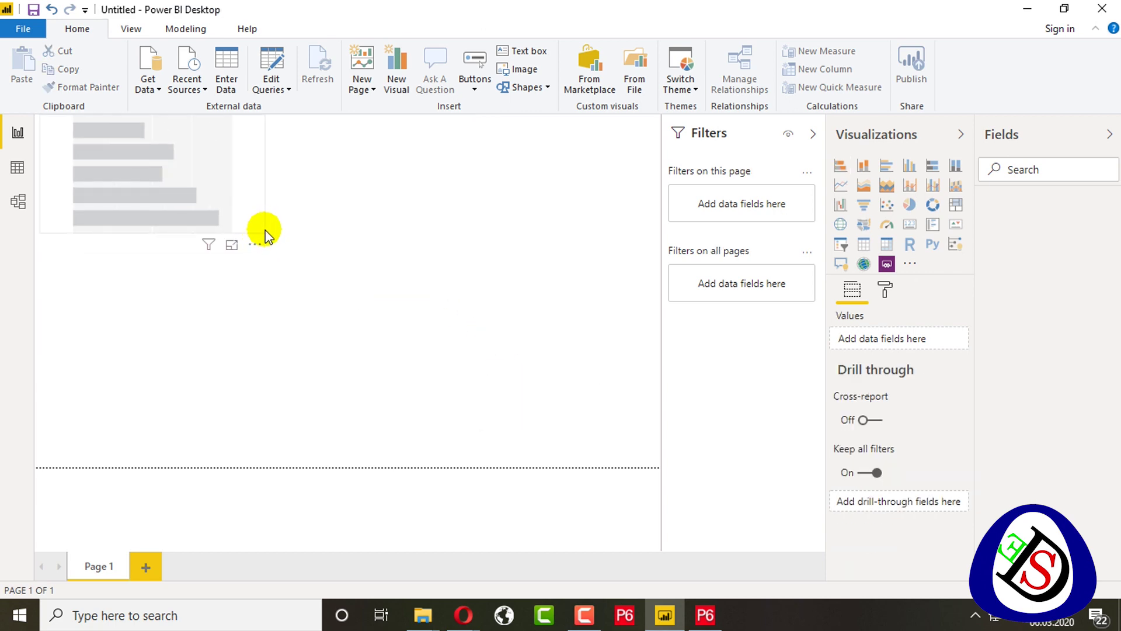
Step: Remove the bar chart, add another empty bar chart, and remove that too
left_click(221, 244)
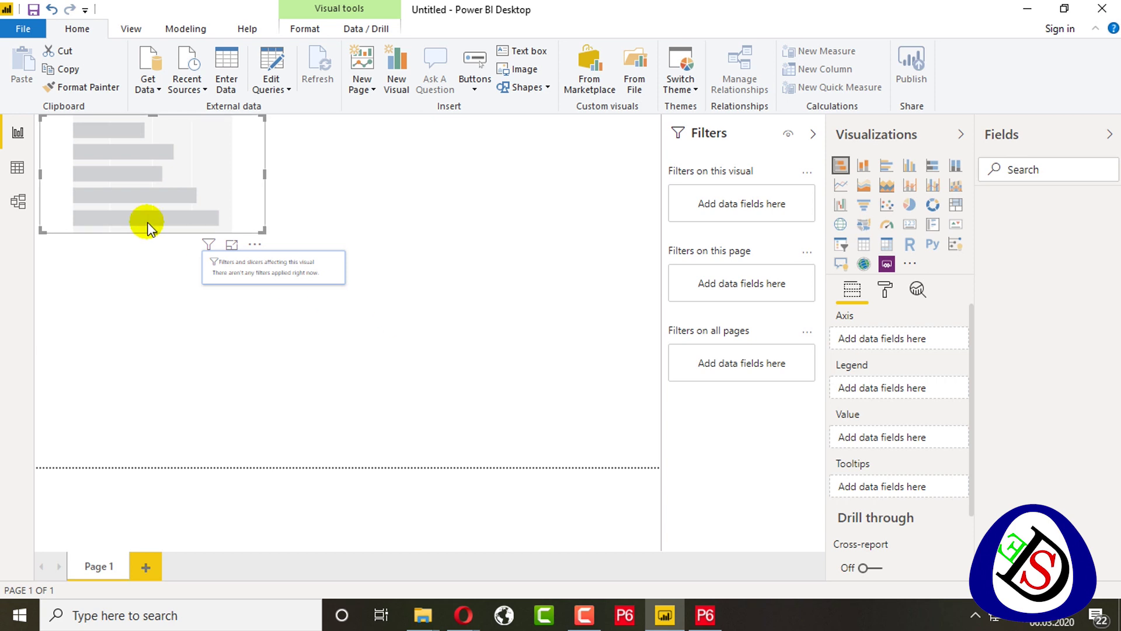
left_click(254, 244)
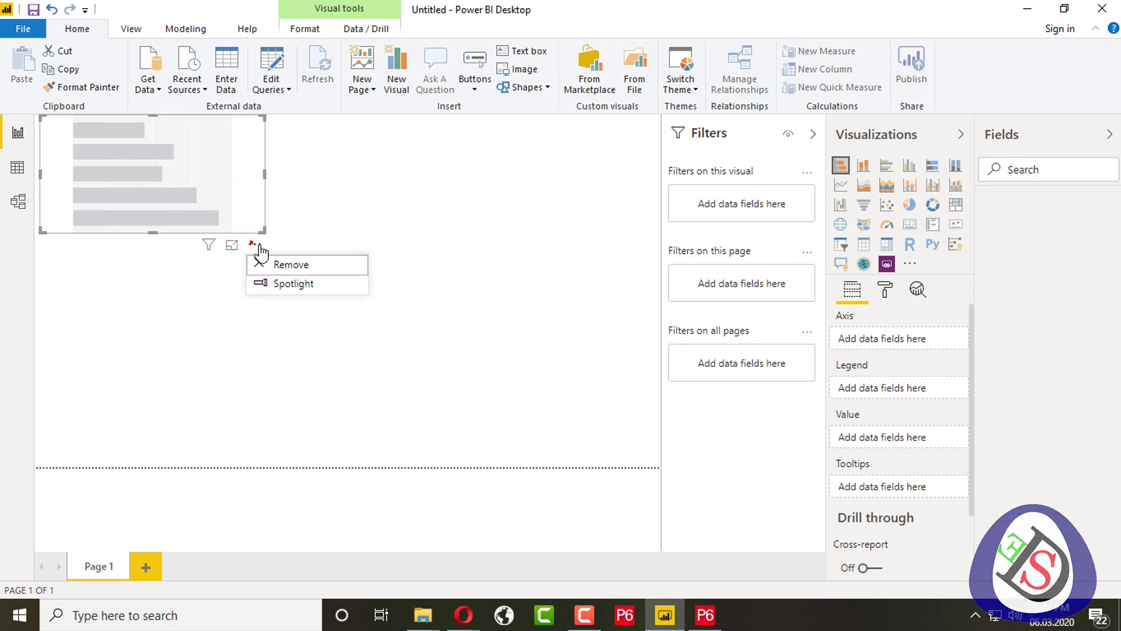
left_click(292, 266)
left_click(887, 167)
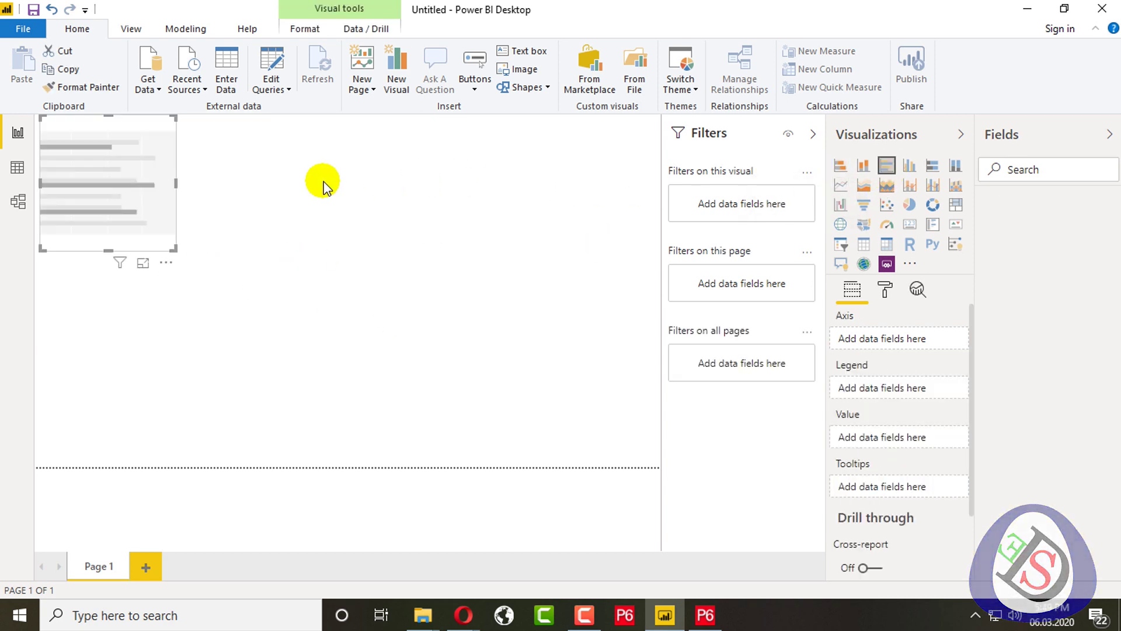
left_click(174, 264)
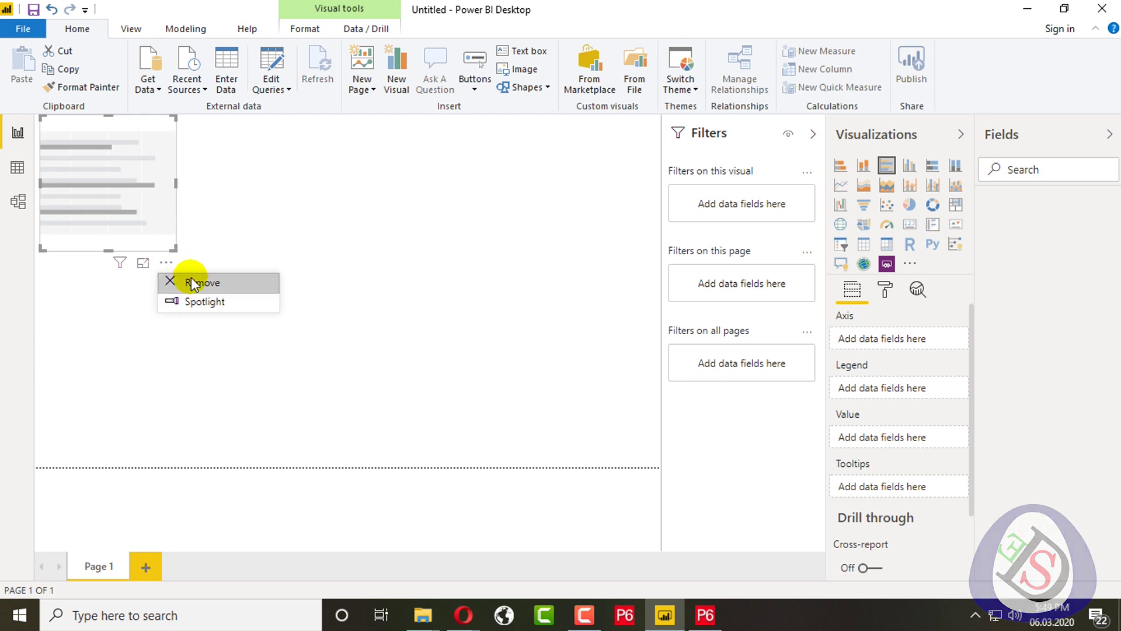
left_click(186, 283)
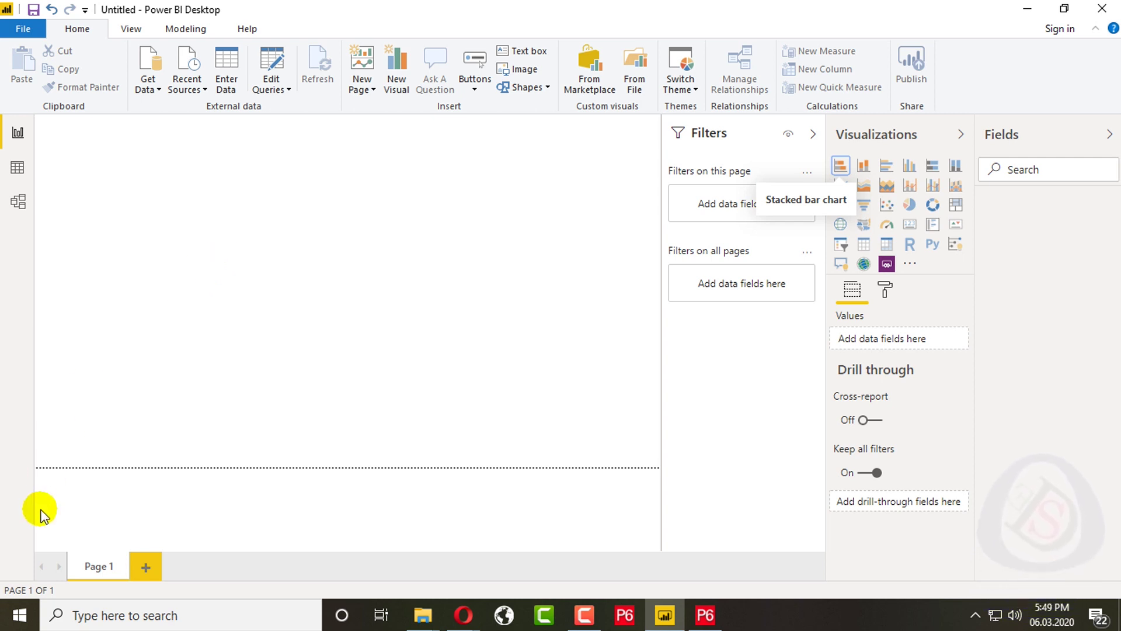
Step: Add three new report pages, Pages 2 through 4
left_click(144, 568)
left_click(206, 568)
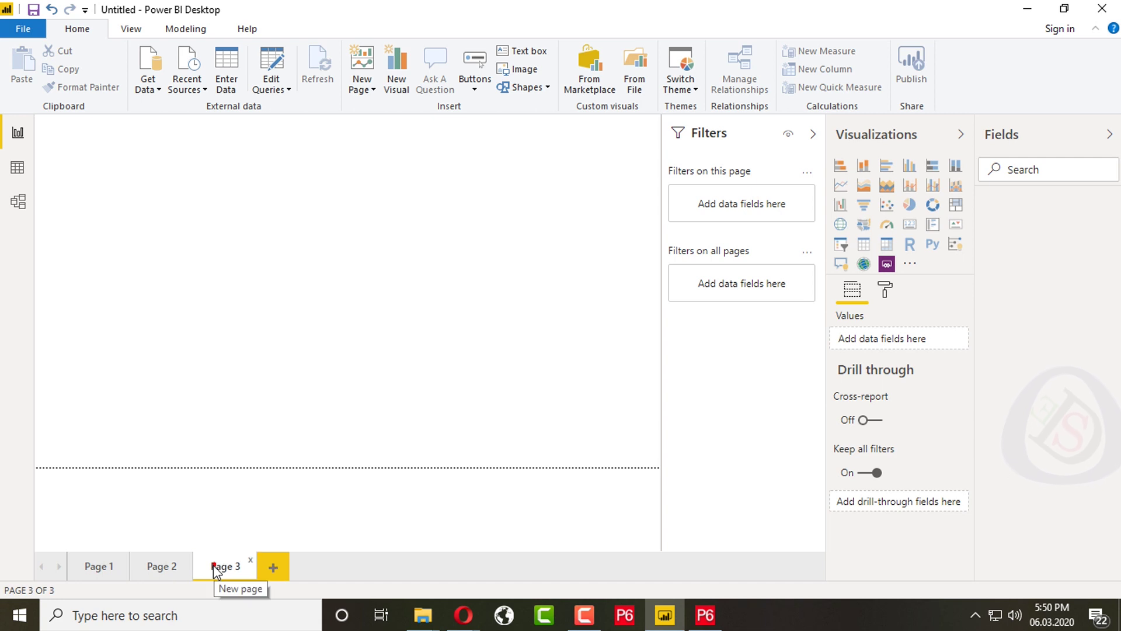
left_click(257, 568)
Step: Delete Pages 2, 3 and 4, confirming each deletion, leaving only Page 1
left_click(175, 564)
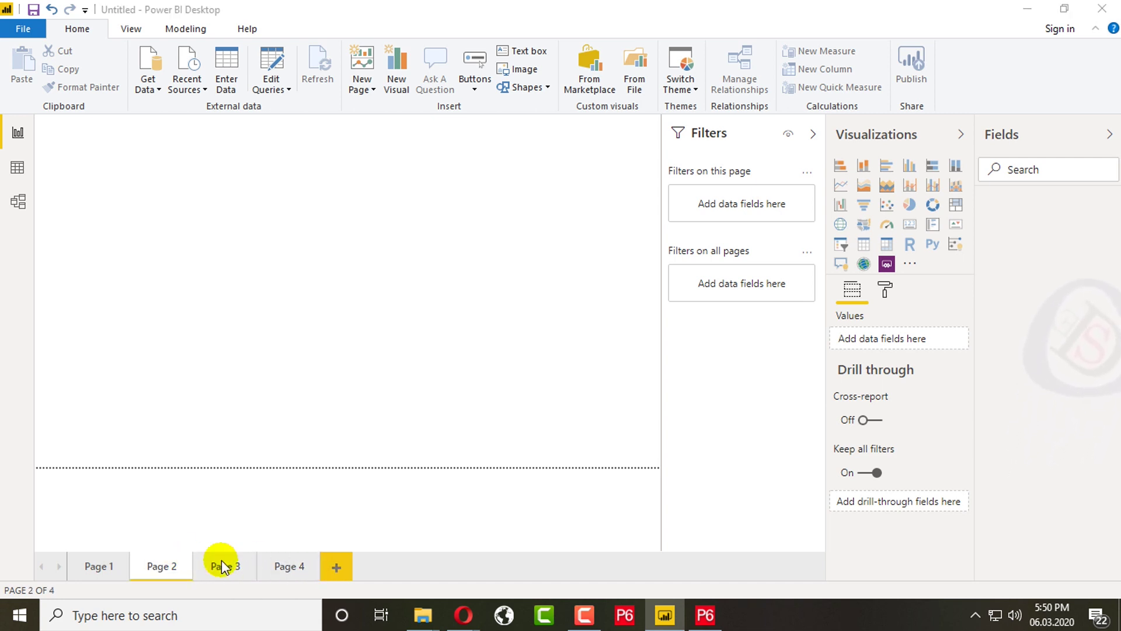
left_click(188, 560)
left_click(642, 342)
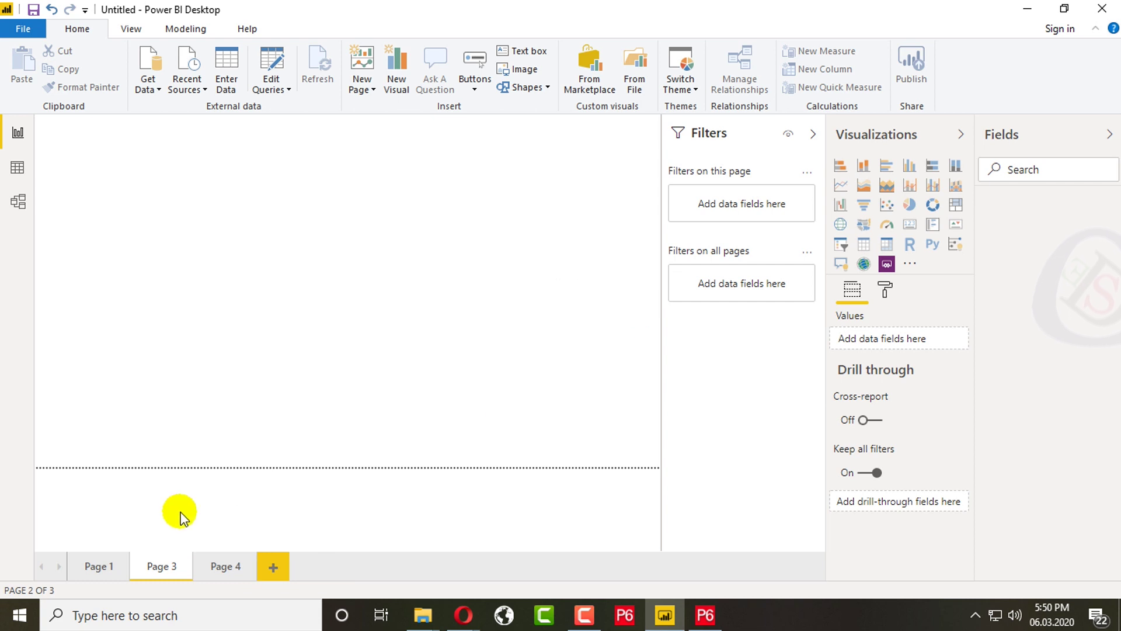
left_click(186, 562)
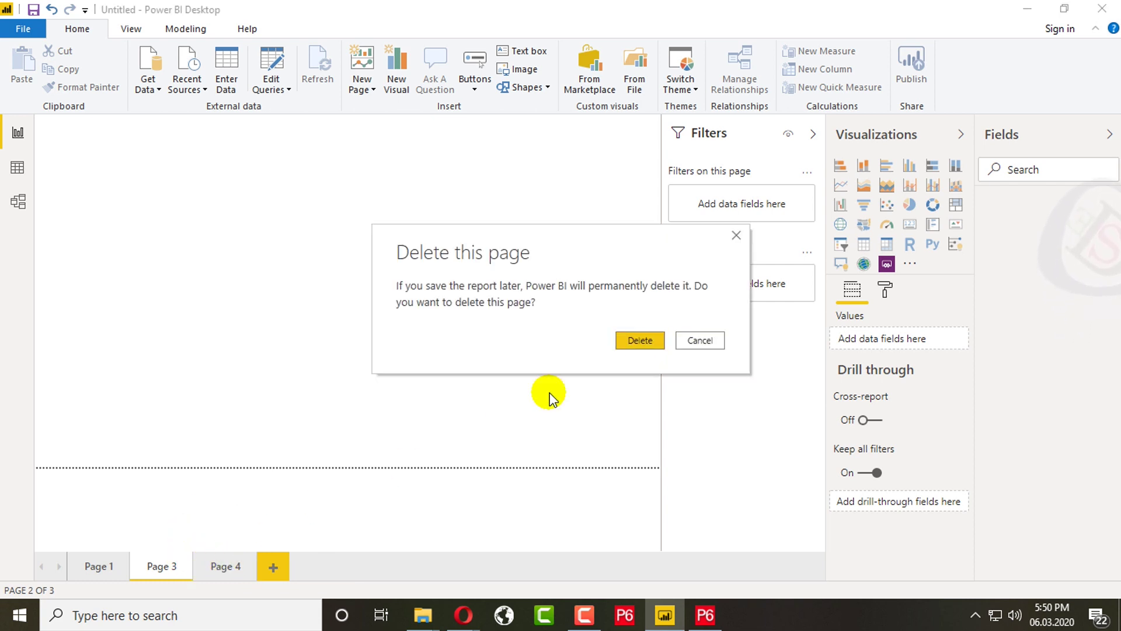
left_click(643, 343)
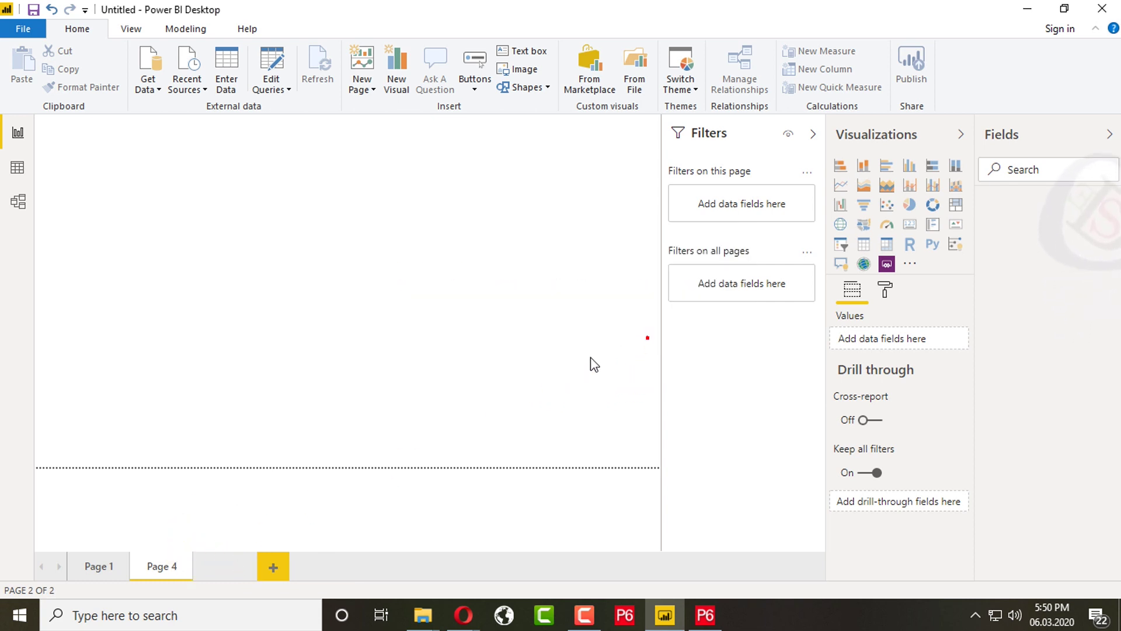
left_click(185, 561)
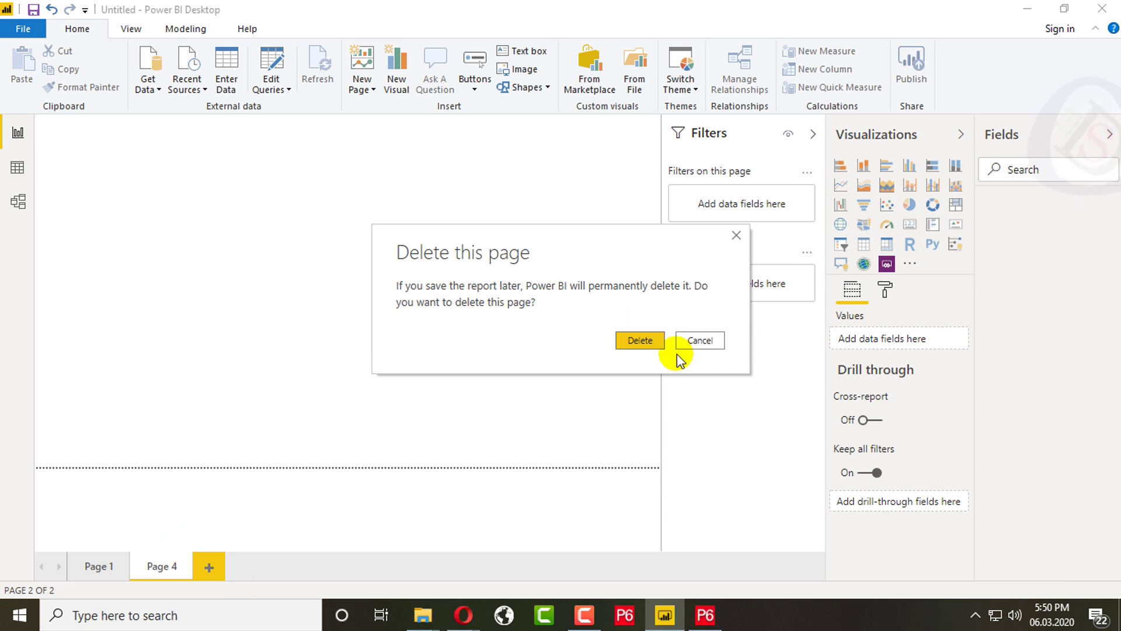
left_click(642, 343)
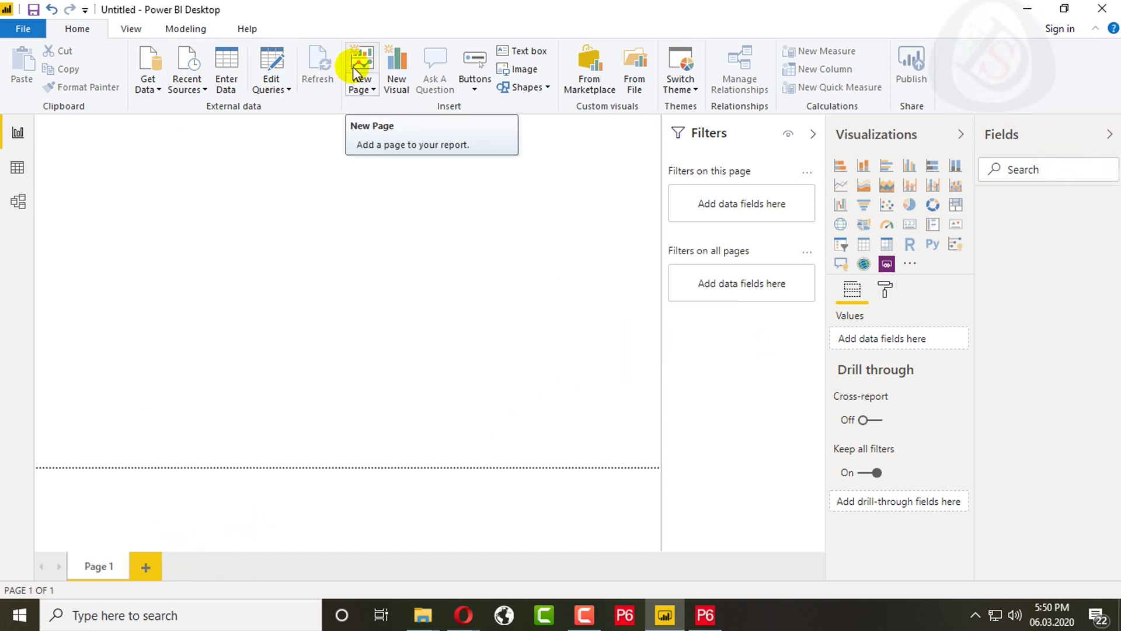
Step: Insert an empty column chart visual, then remove it through its options menu
left_click(396, 70)
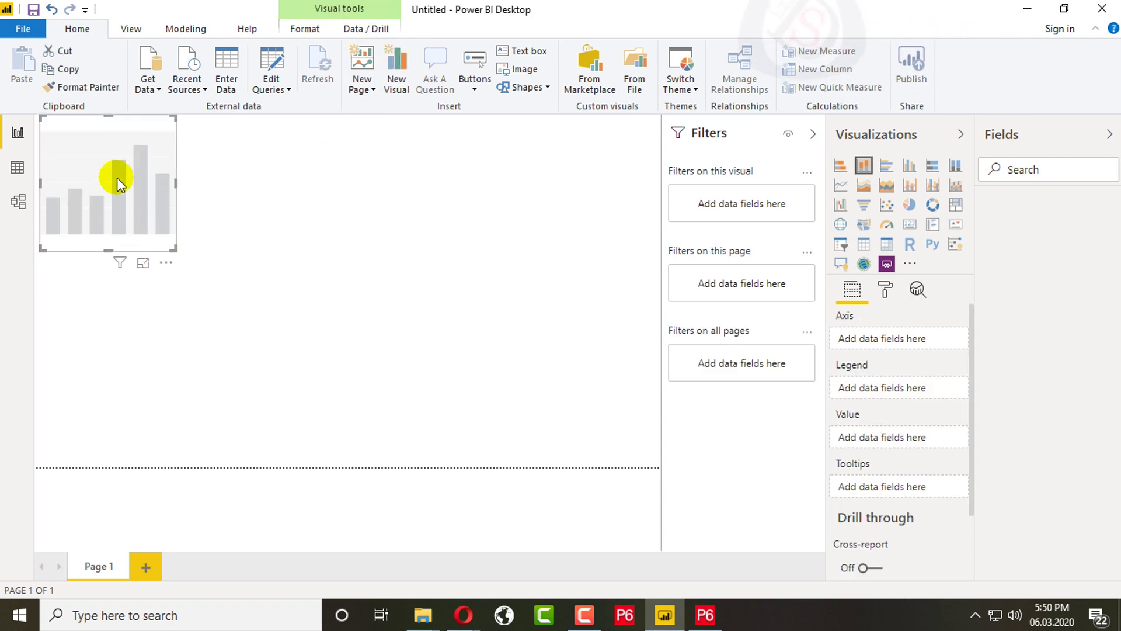
left_click(166, 262)
left_click(178, 285)
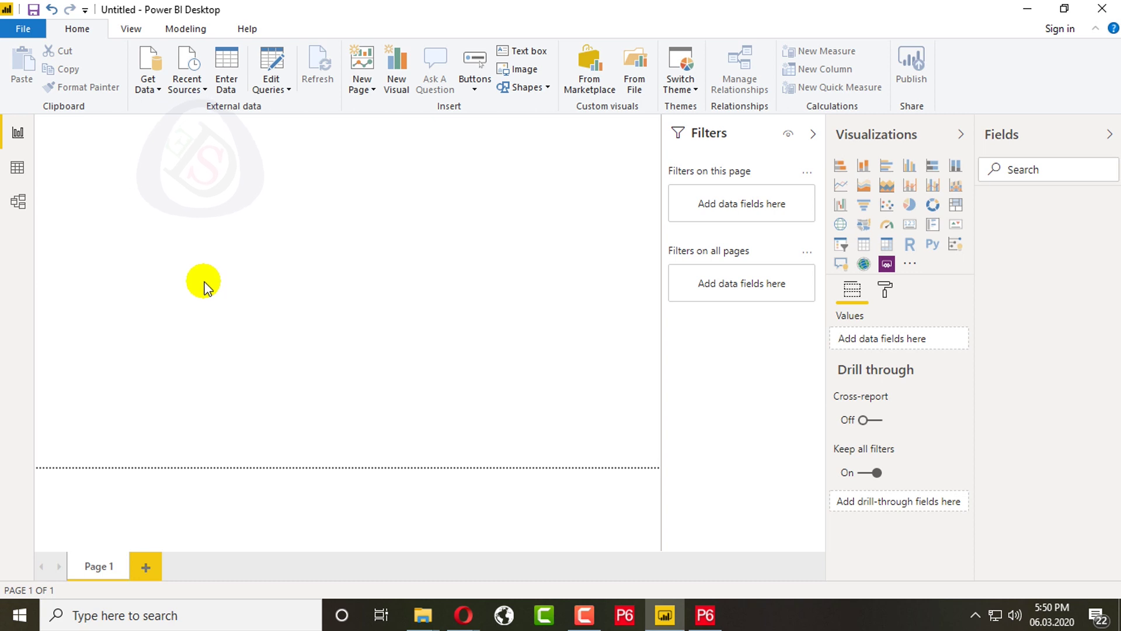
Step: Switch through the Data, Model and Data views, then return to Report view
left_click(18, 169)
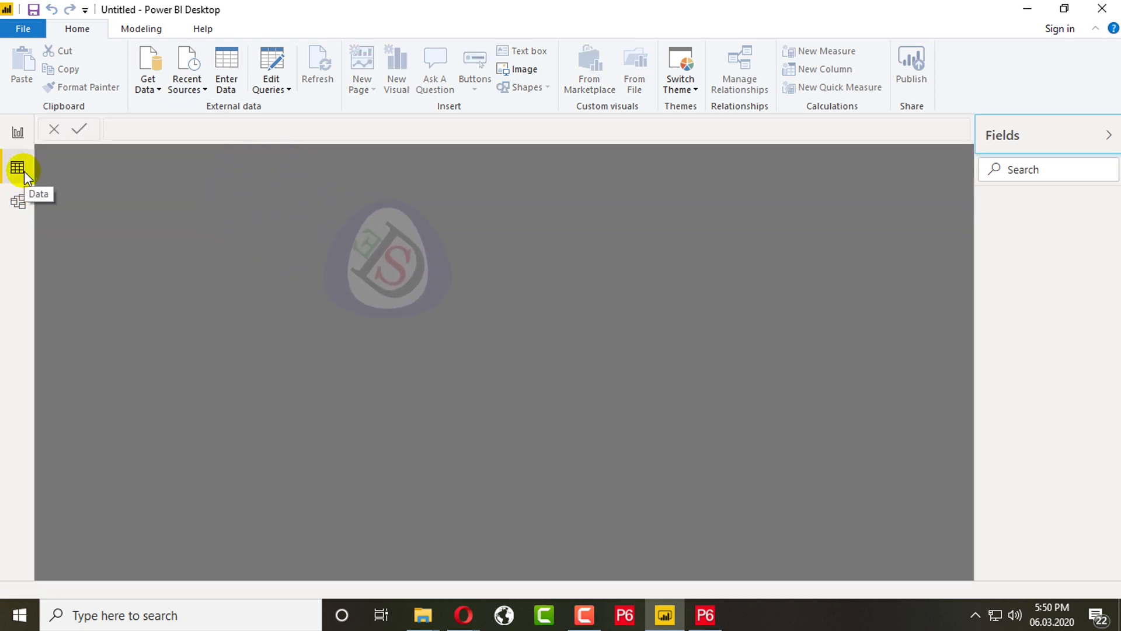
left_click(21, 205)
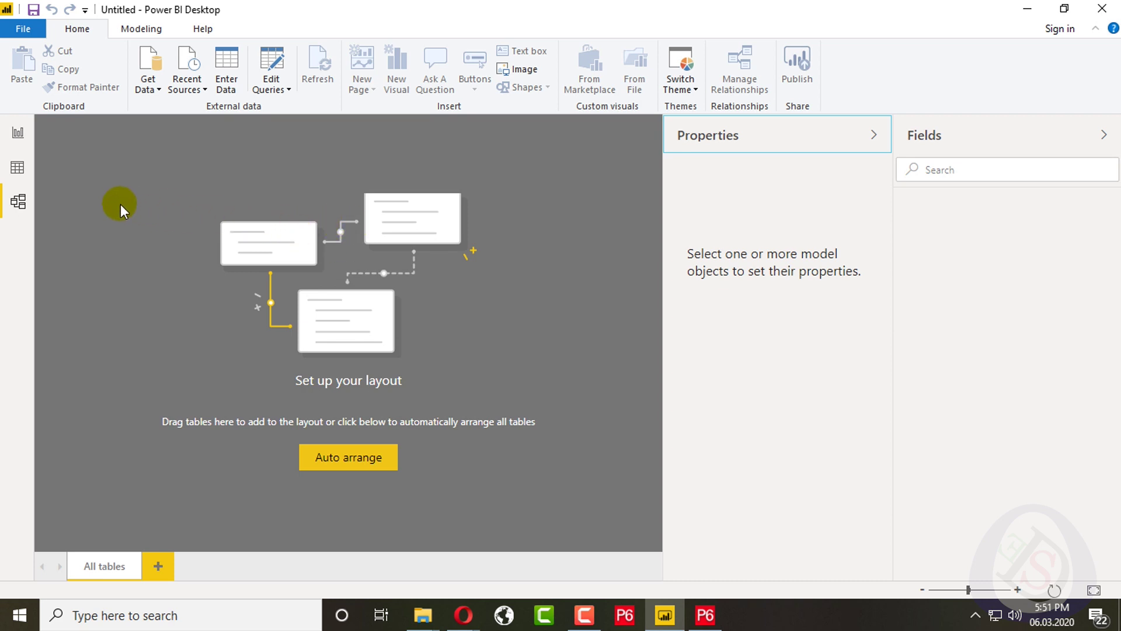
left_click(17, 170)
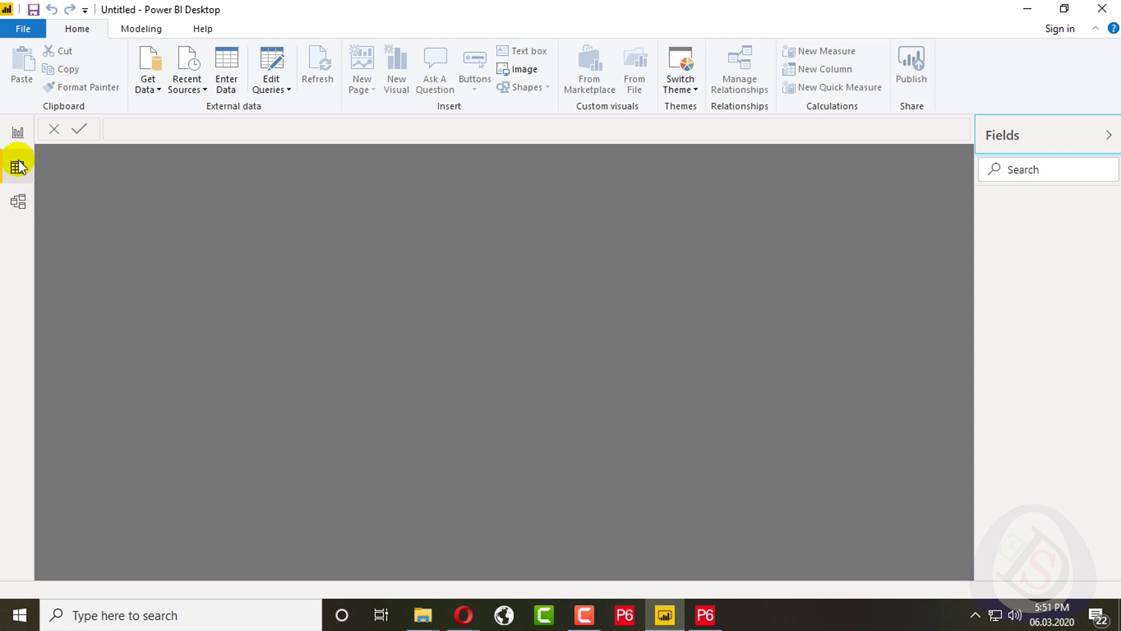
left_click(19, 134)
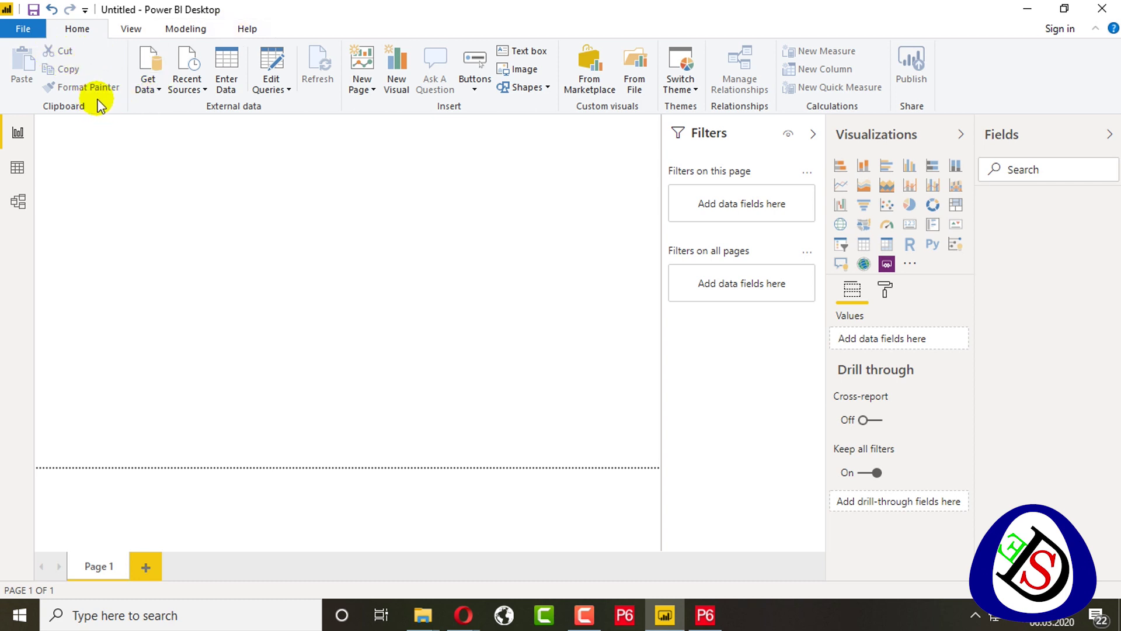
left_click(157, 93)
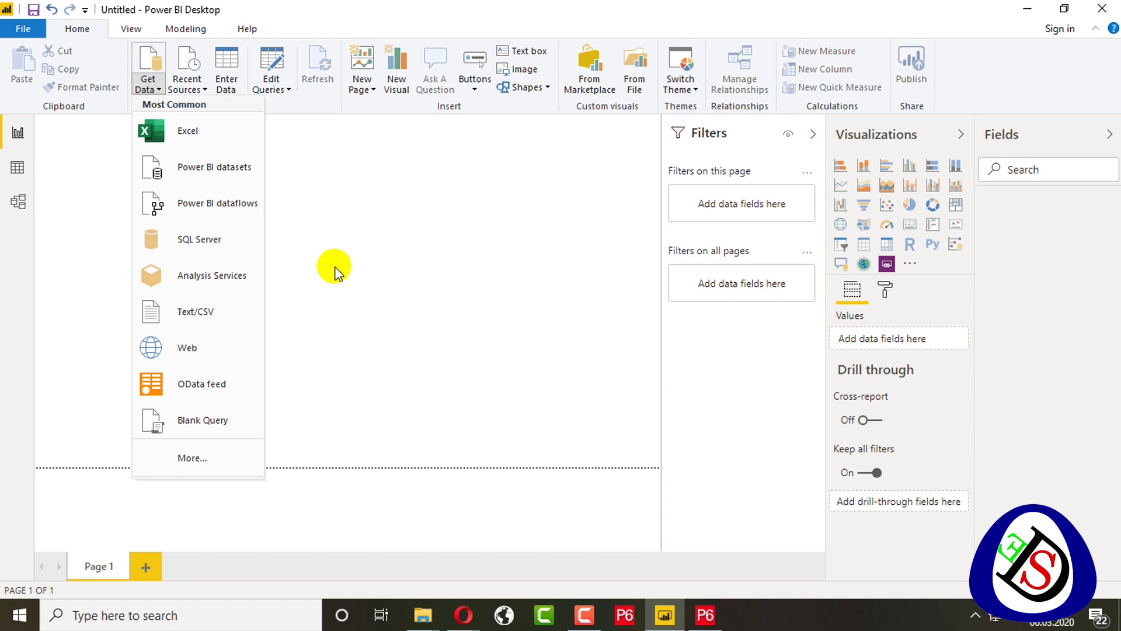
left_click(289, 149)
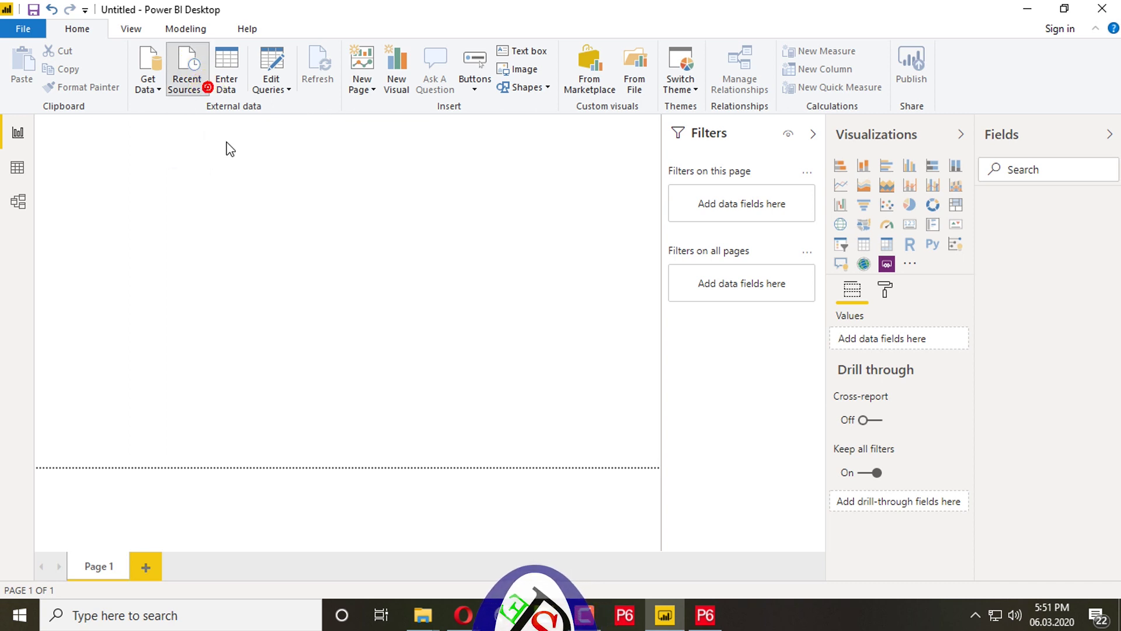
left_click(192, 90)
left_click(369, 198)
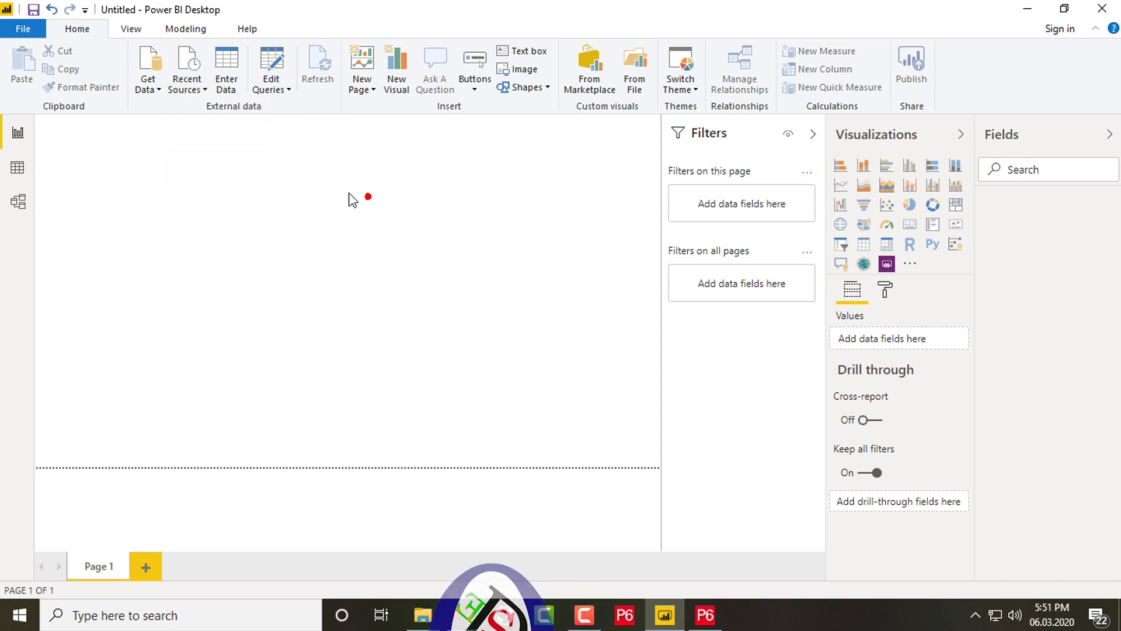
left_click(238, 88)
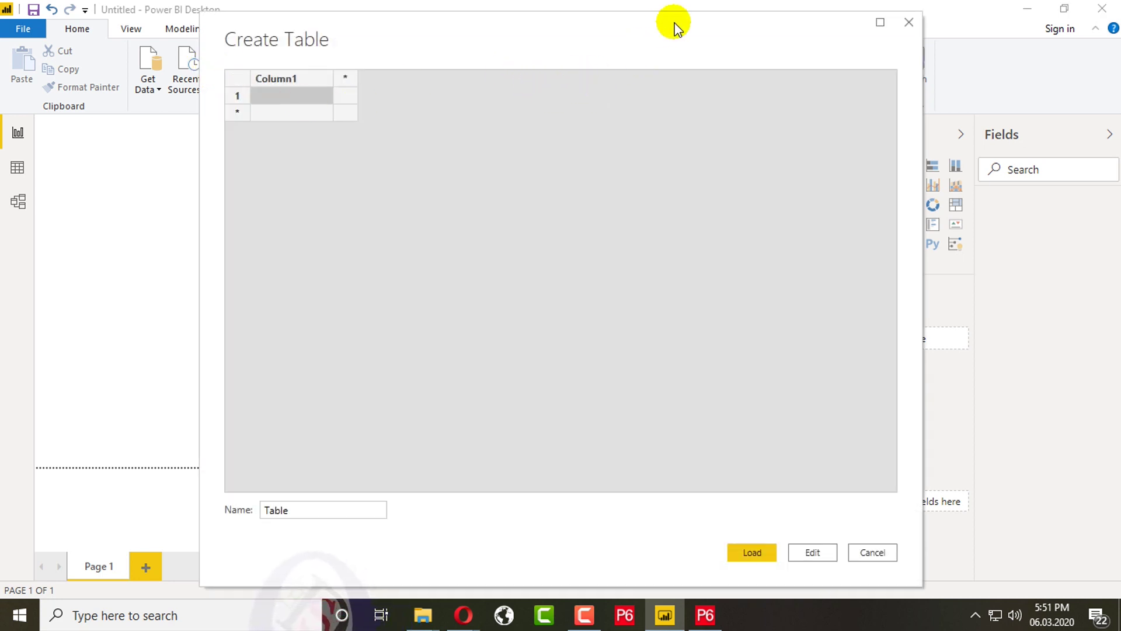
left_click(908, 22)
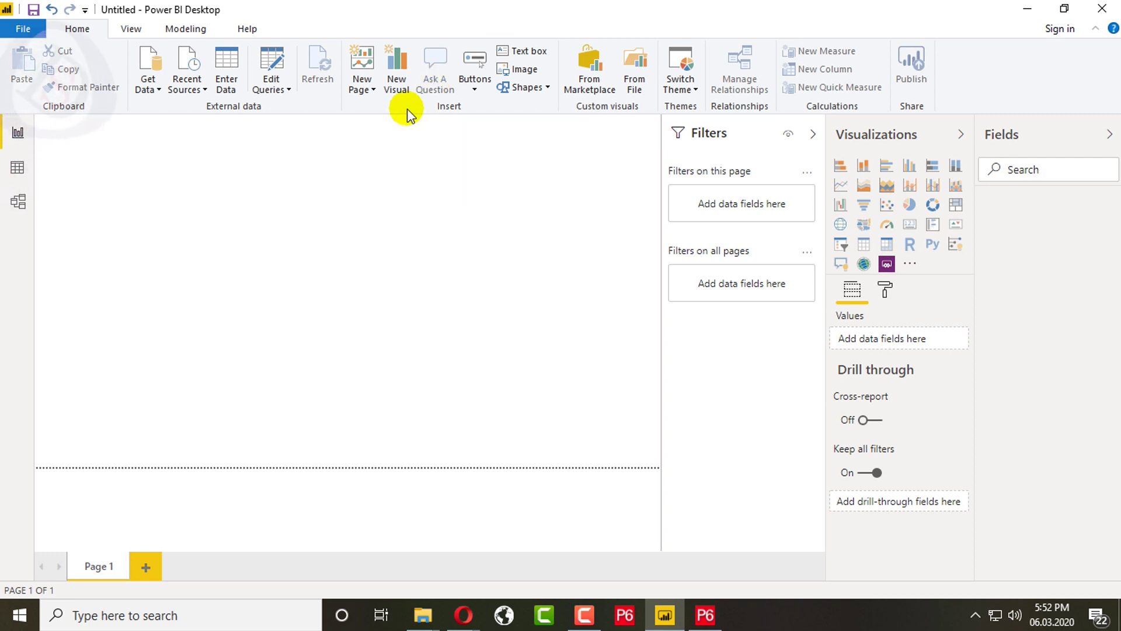
left_click(473, 90)
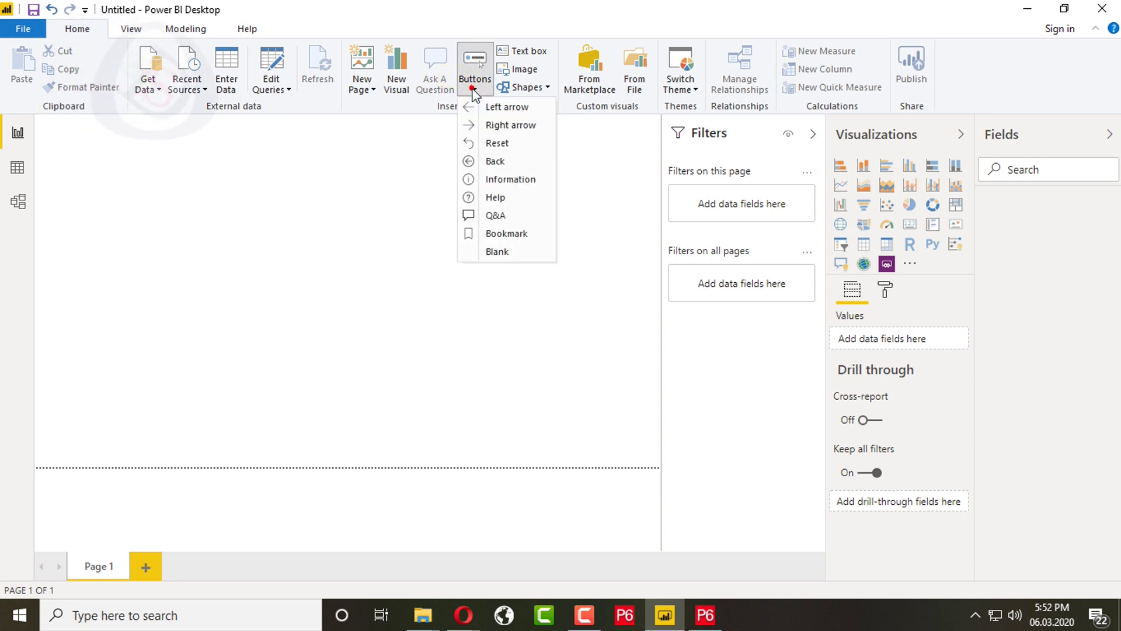
left_click(474, 109)
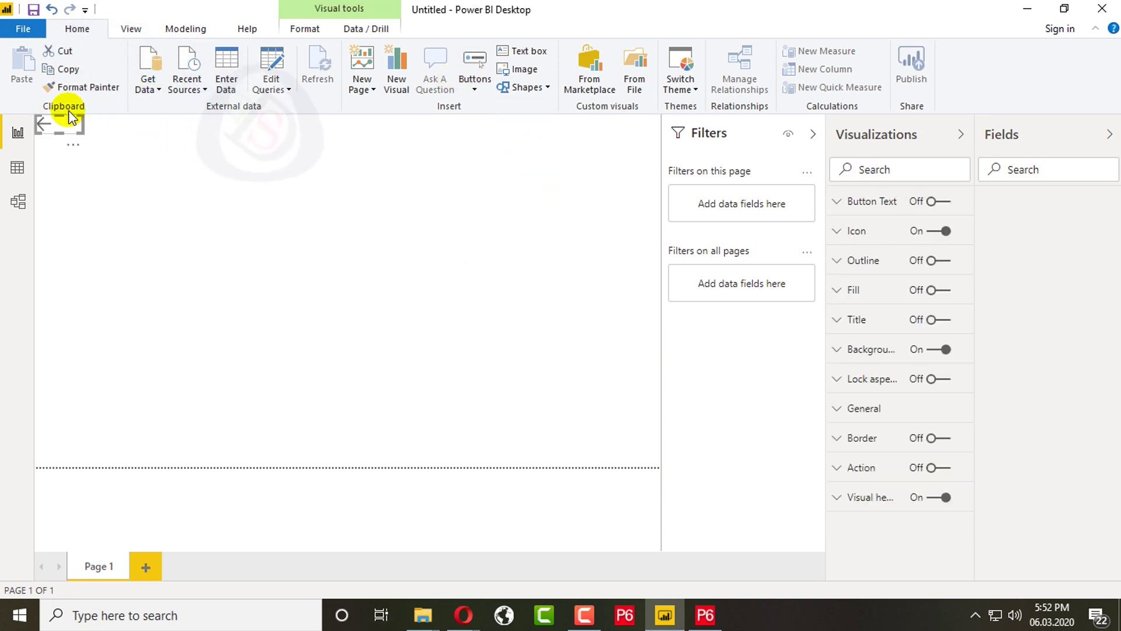
left_click(73, 145)
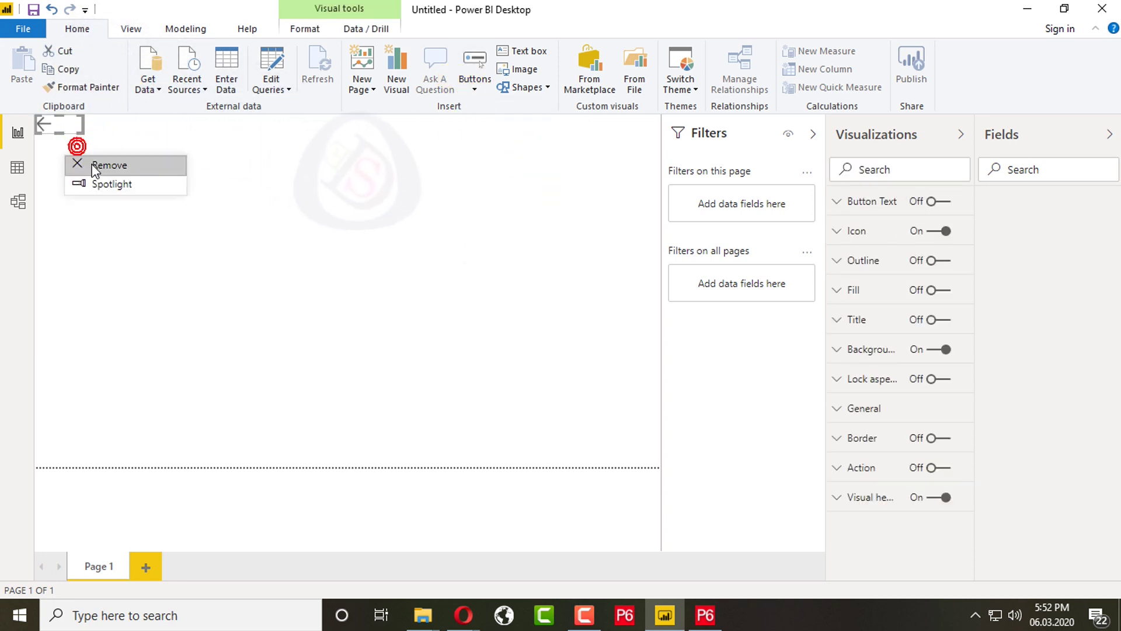
left_click(106, 168)
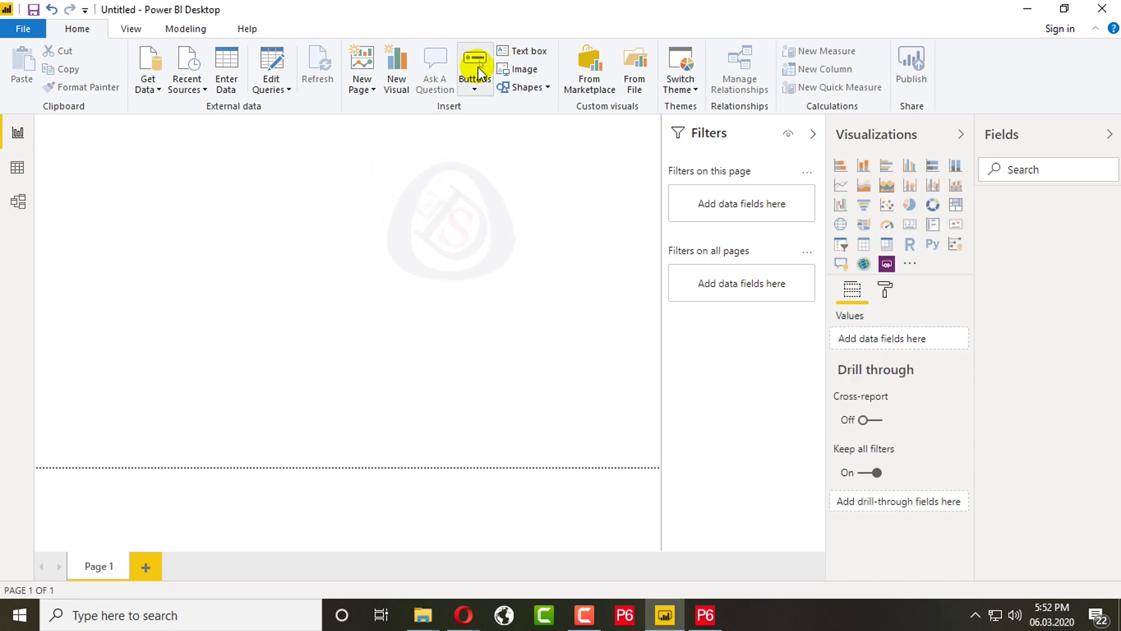
Step: Insert a text box, clear the test text, and type 'SoftEdemy'
left_click(523, 51)
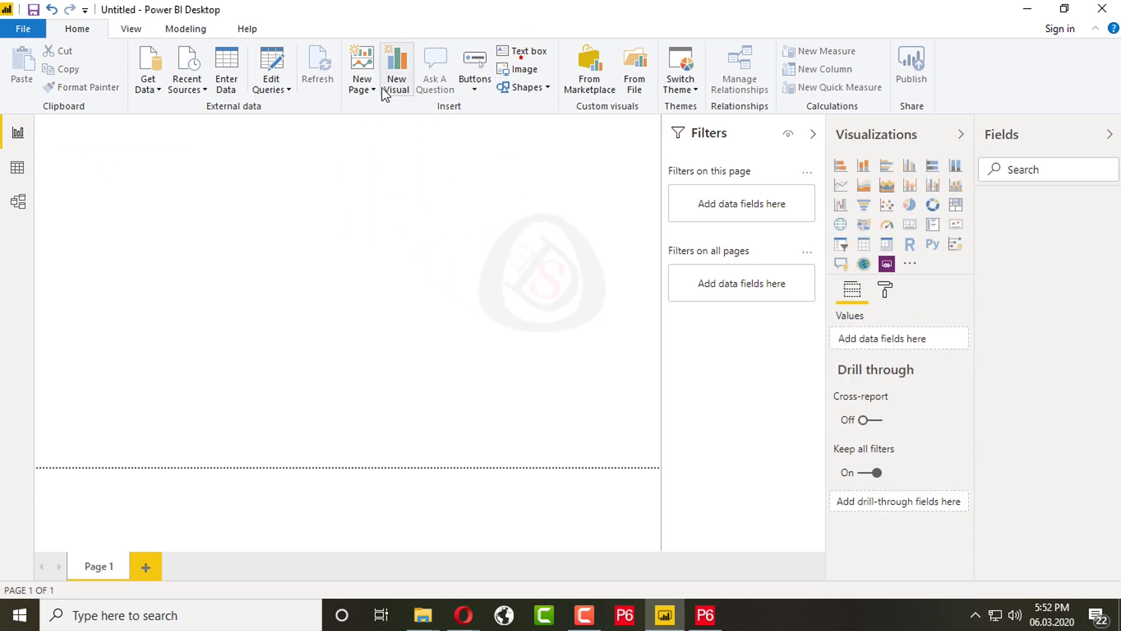
left_click(134, 153)
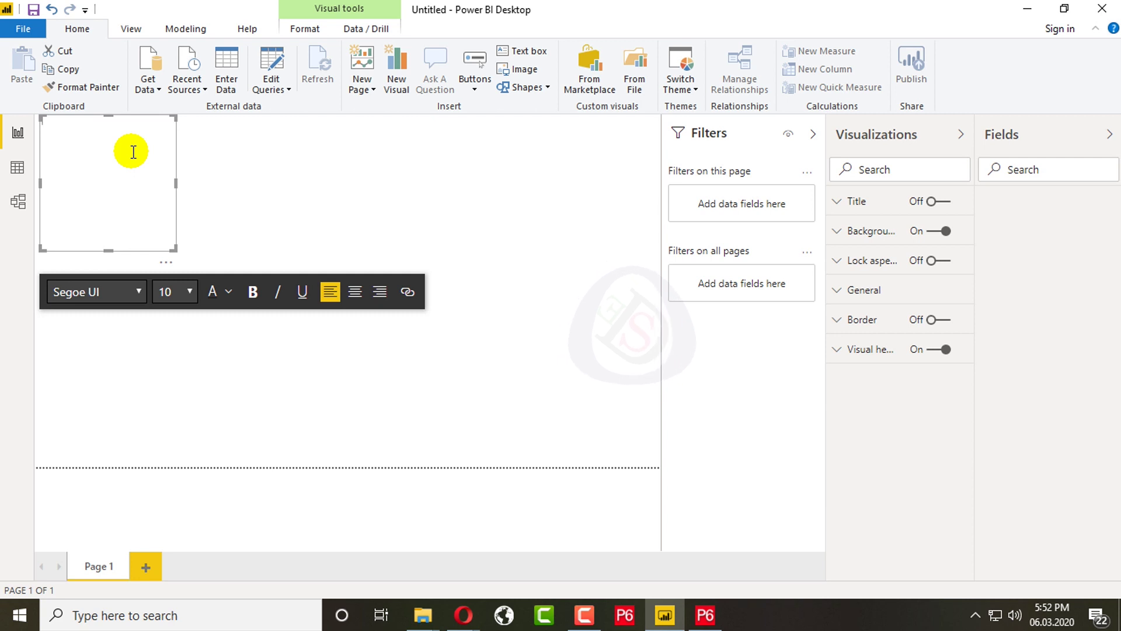
type("sdngjksnefkgn")
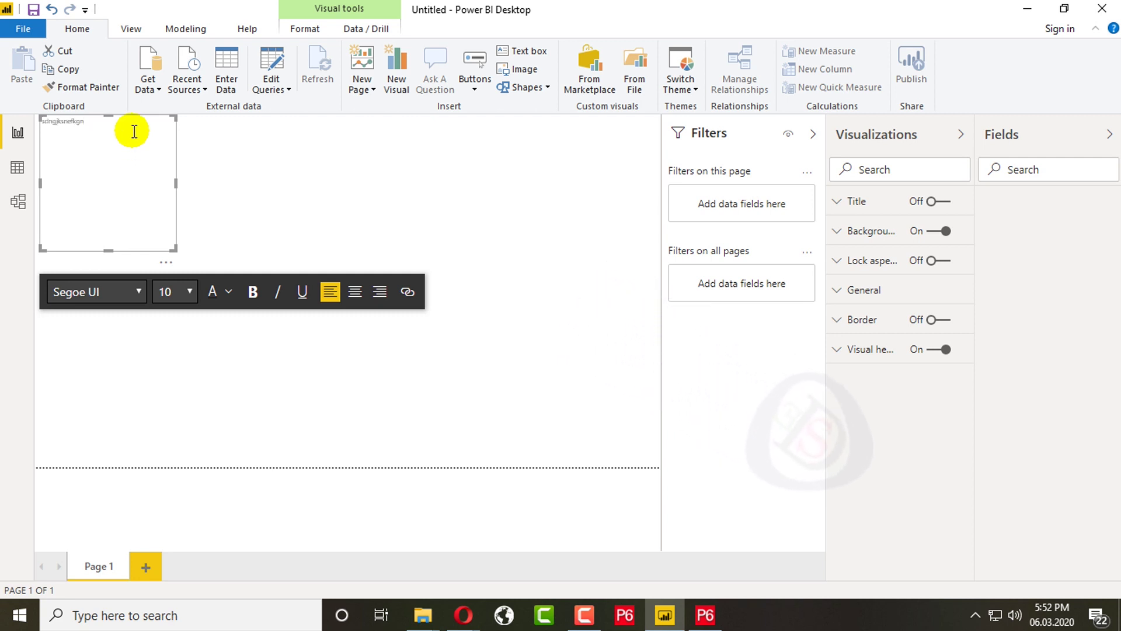
double_click(113, 124)
key("Delete")
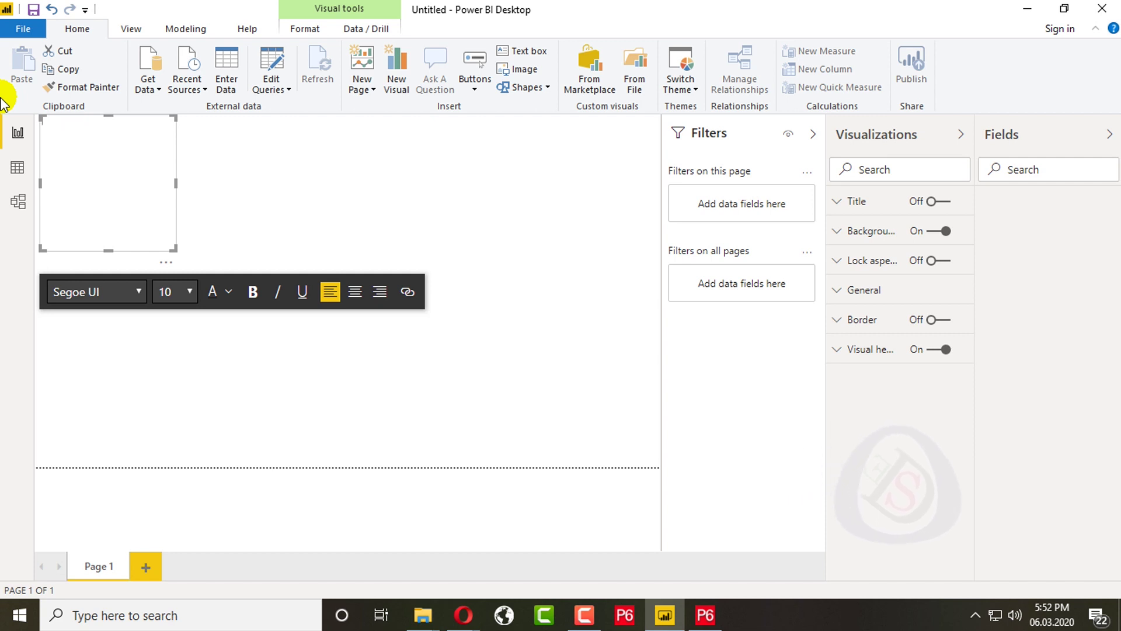
type("Soft")
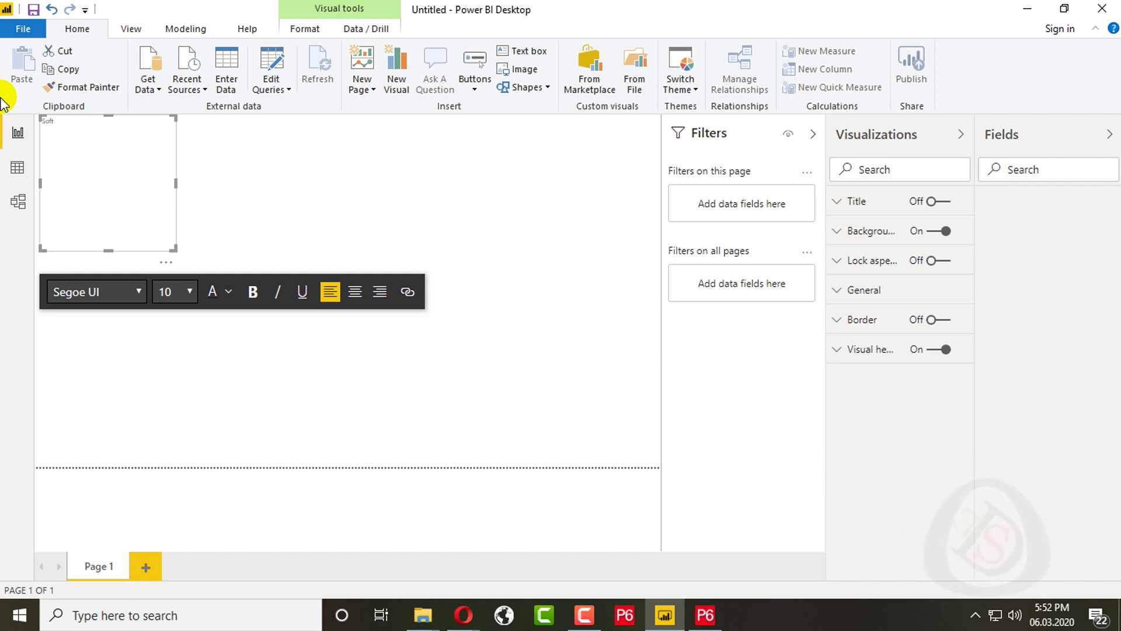
type("Eddmy")
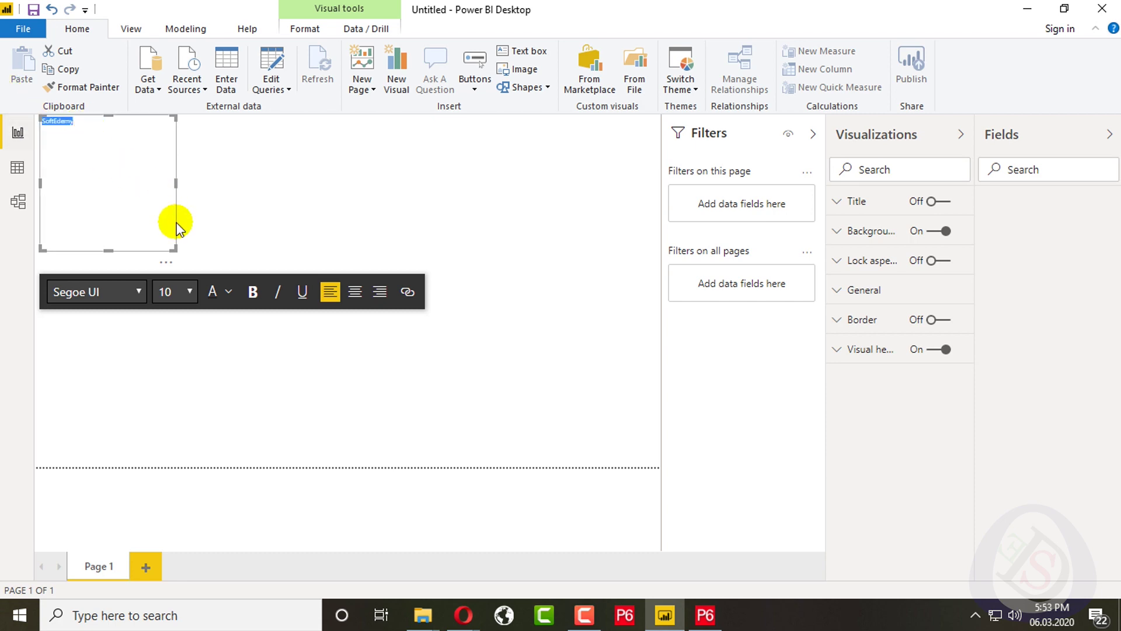
Step: Set the SoftEdemy text to 32-point font size and finish editing
left_click(190, 291)
left_click(167, 378)
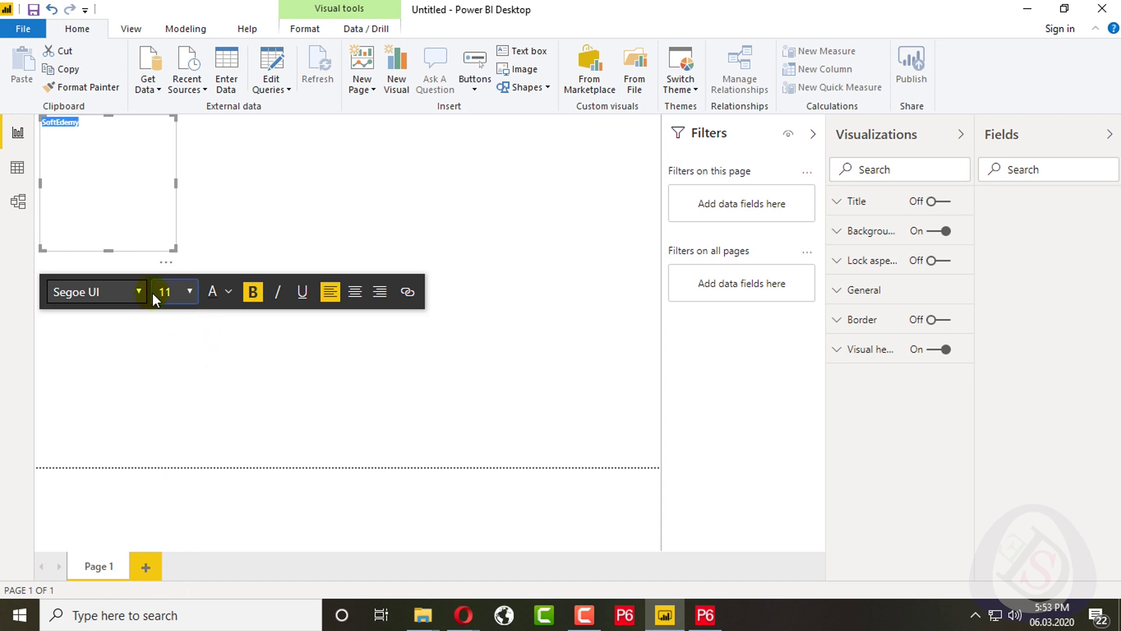
left_click(182, 293)
left_click(166, 510)
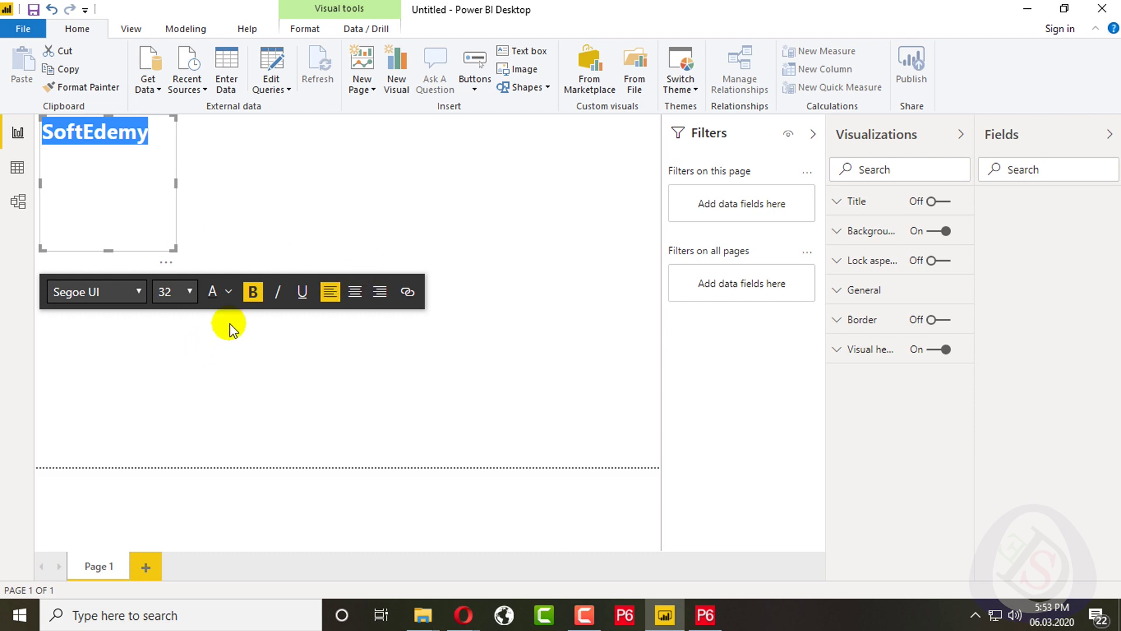
left_click(132, 290)
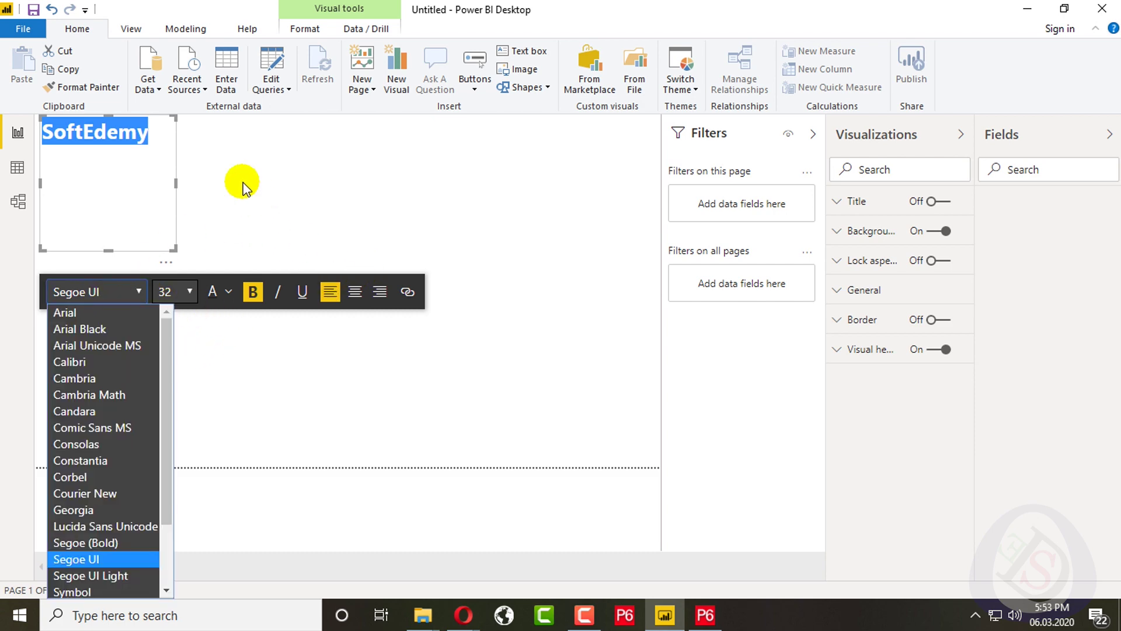
left_click(621, 235)
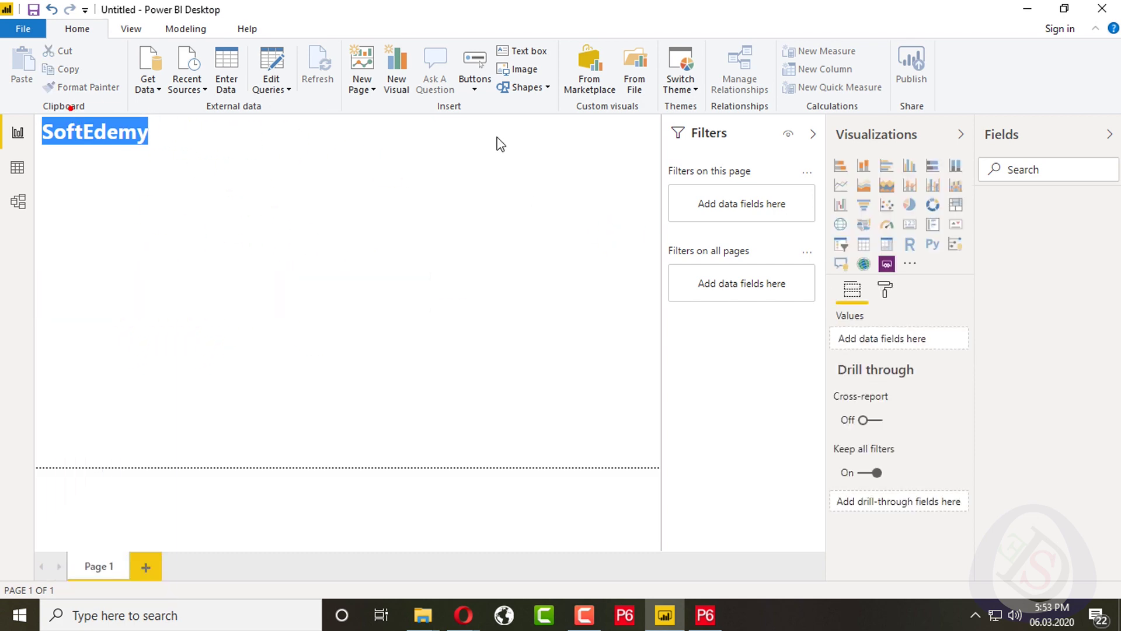
Step: Insert an oval from the Shapes menu and place it below the title
left_click(525, 91)
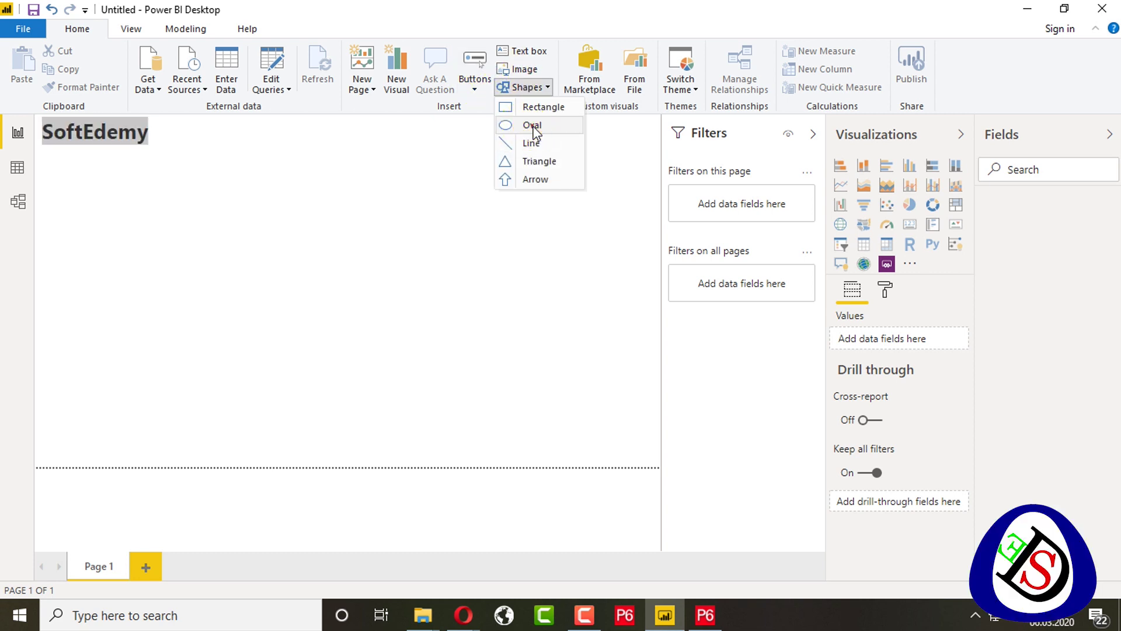
left_click(532, 125)
left_click(201, 220)
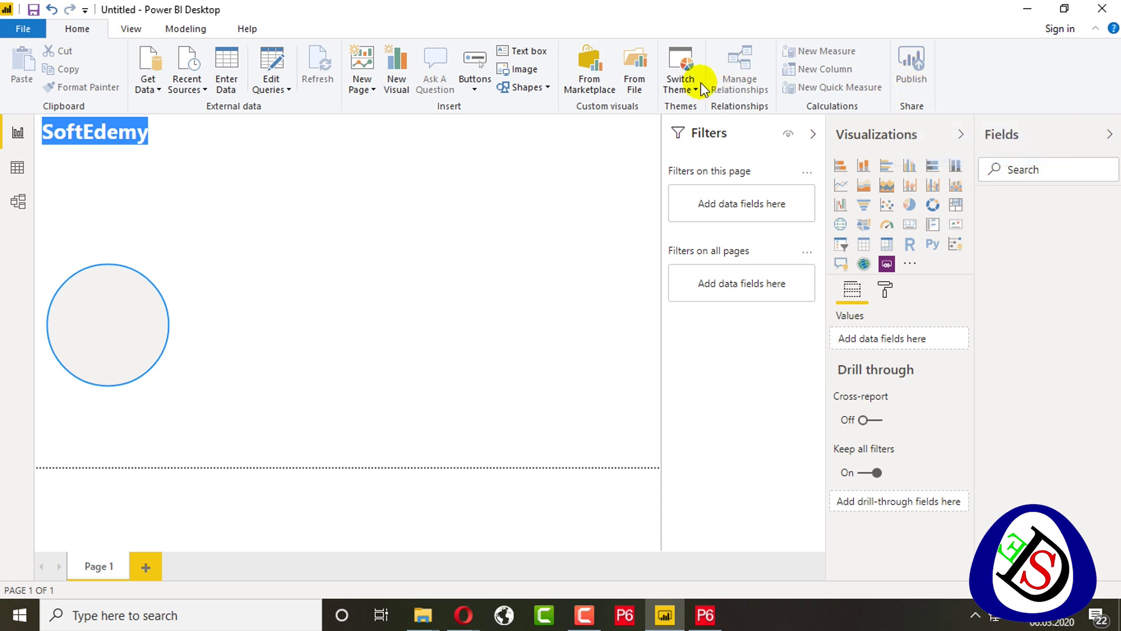
Step: From the View tab, toggle page gridlines on and off, then preview Phone Layout and return to Desktop Layout
left_click(143, 29)
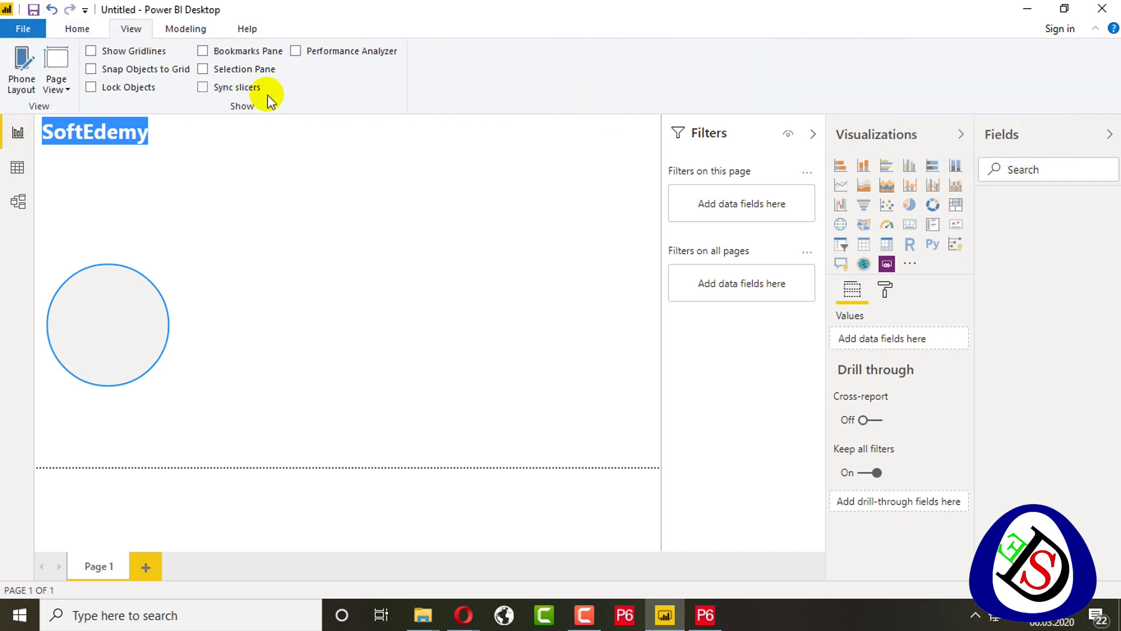
left_click(145, 51)
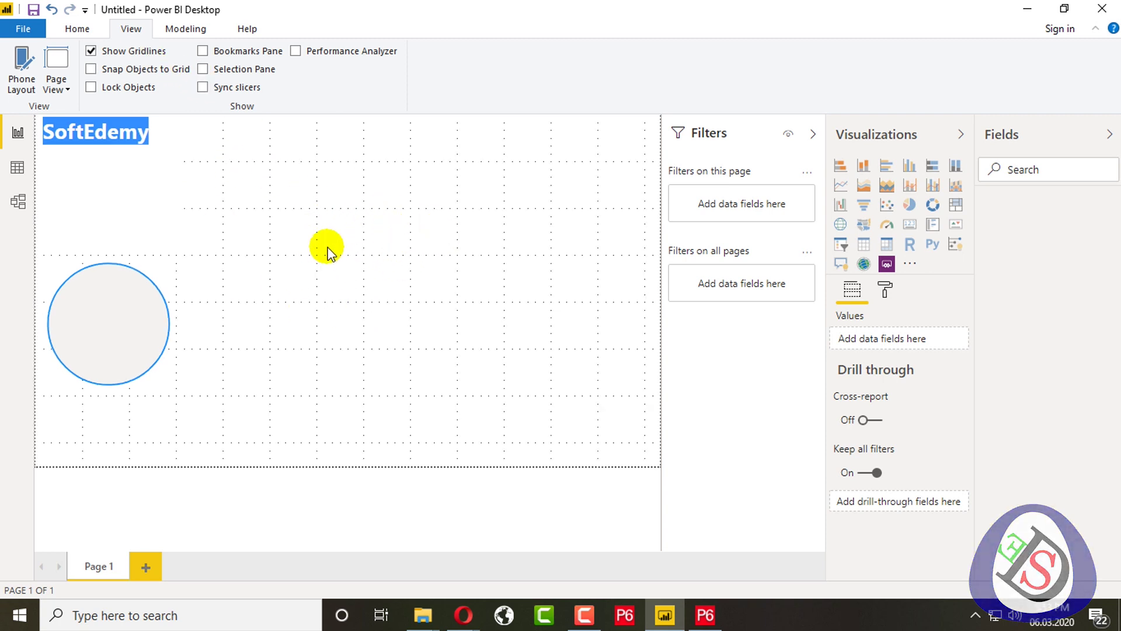
left_click(127, 54)
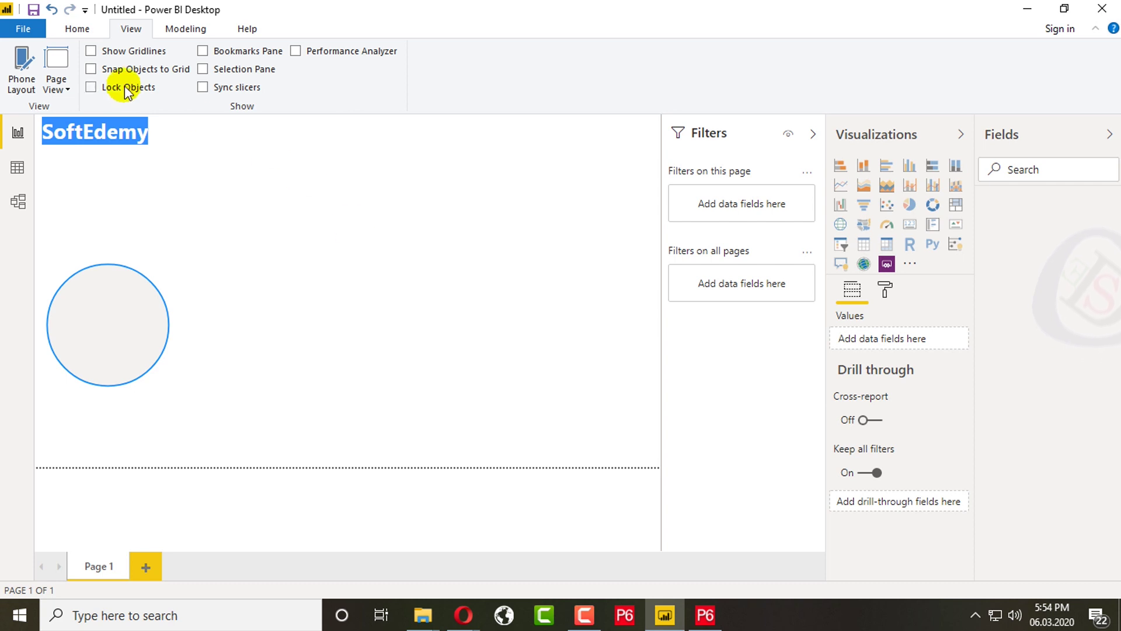
left_click(21, 69)
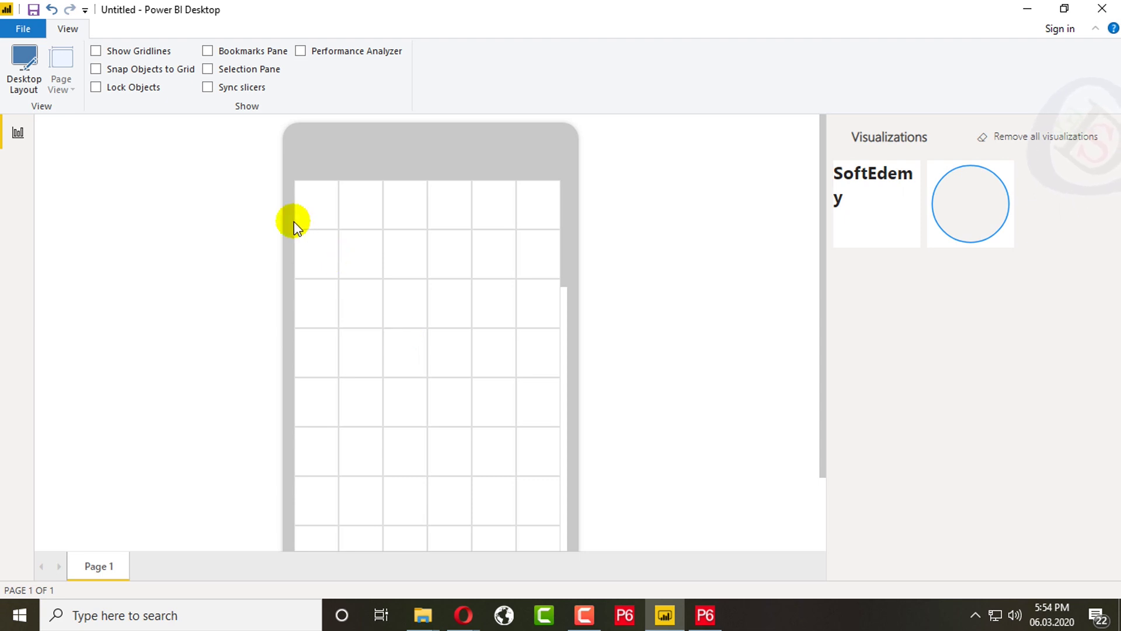
left_click(25, 73)
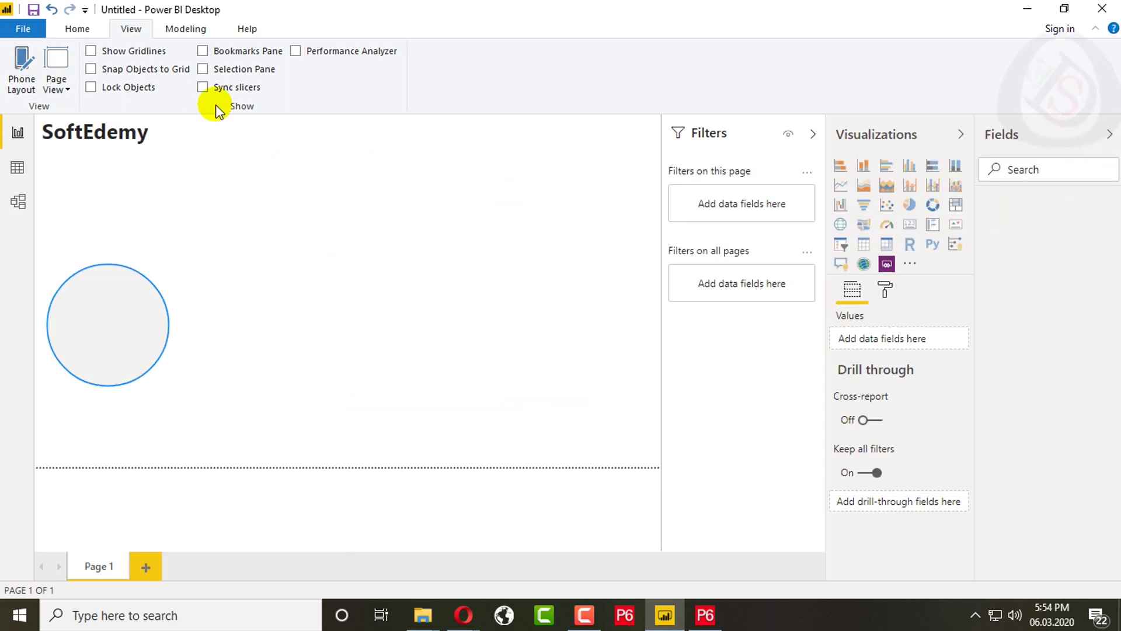
Step: Switch the ribbon to the Modeling tab to show measure, column, table and relationship tools
left_click(191, 28)
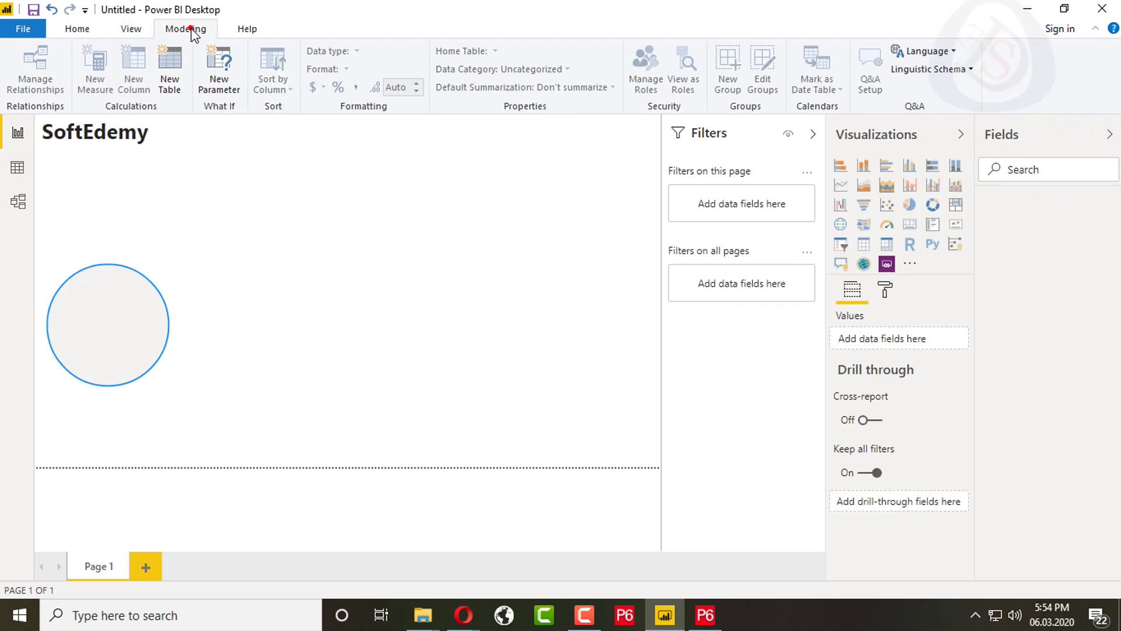